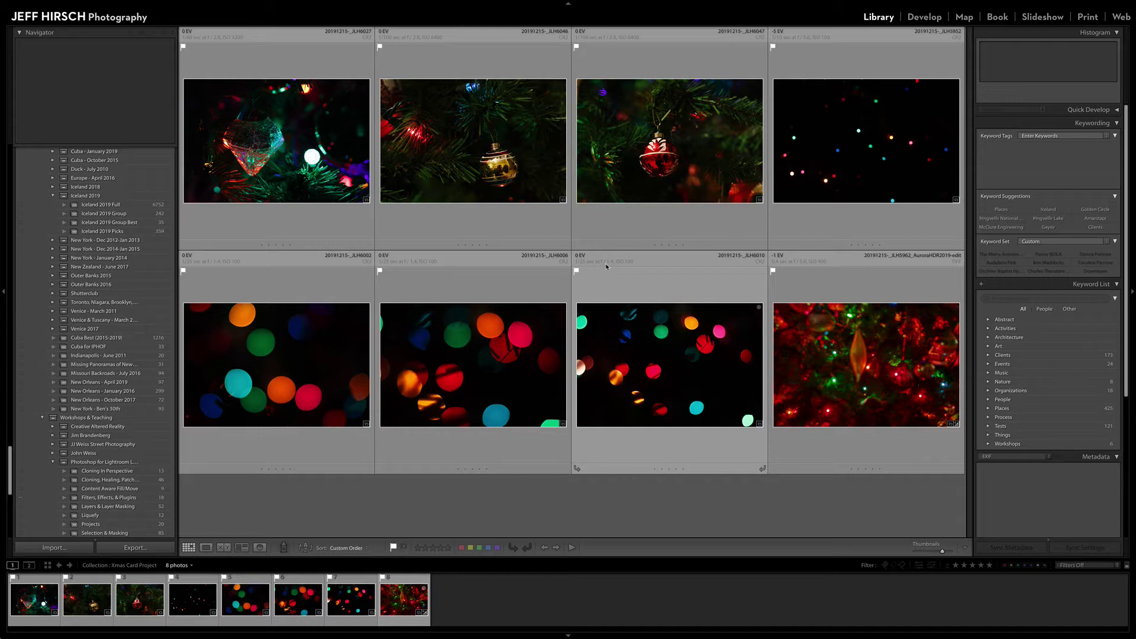
- Review all eight Christmas photos in the collection one by one at full size, and return to the grid
double_click(325, 154)
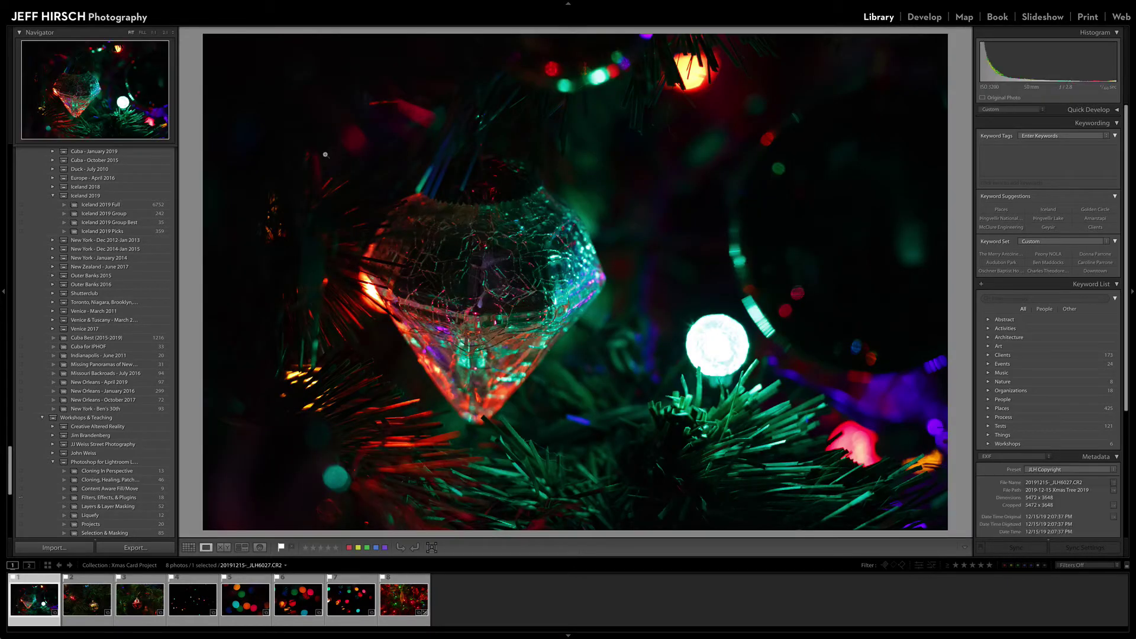
key("Right")
key("Right")
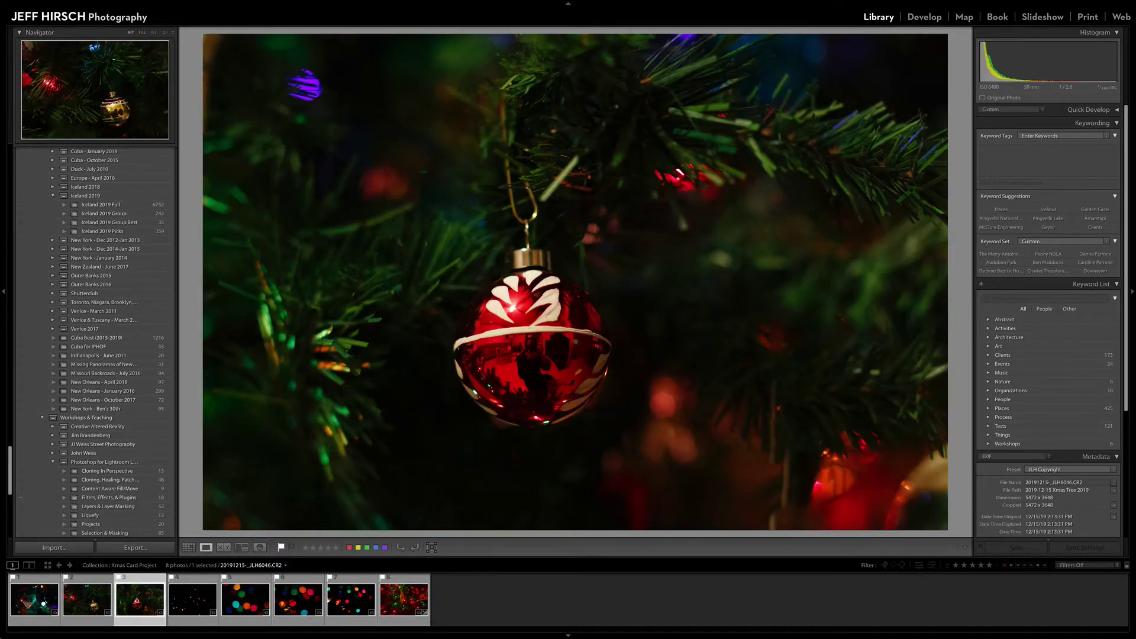
key("Right")
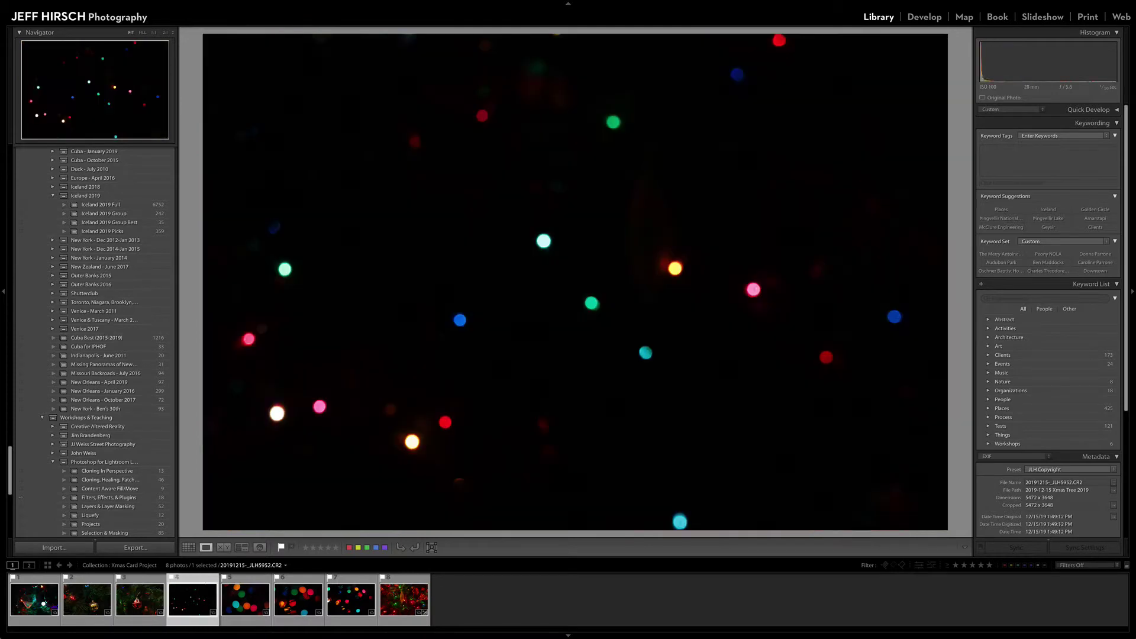
key("Right")
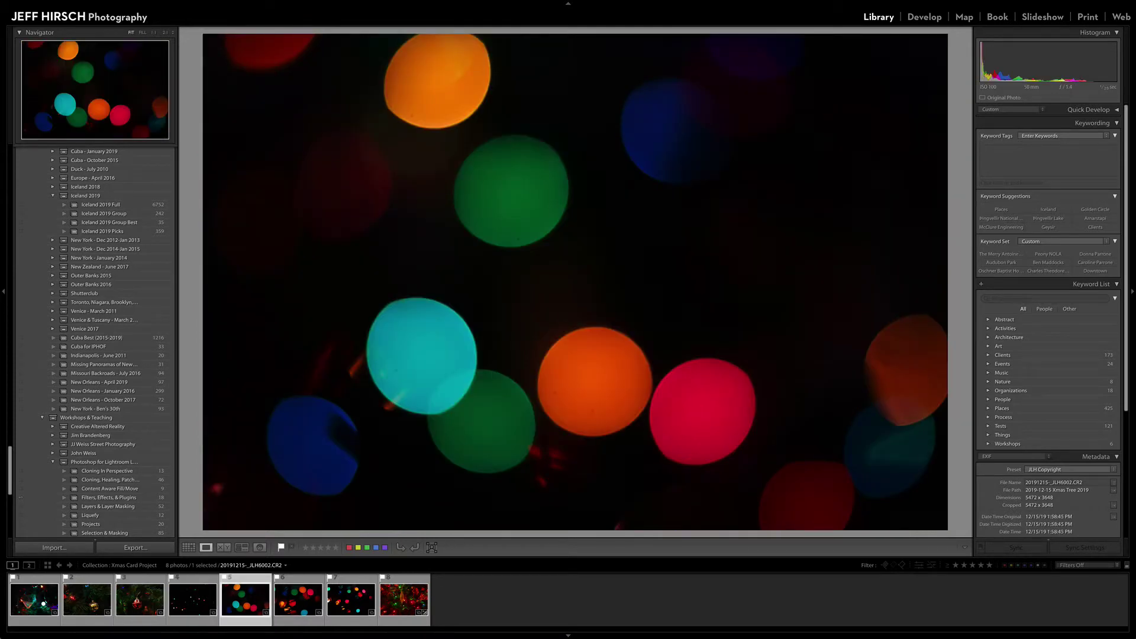
key("Right")
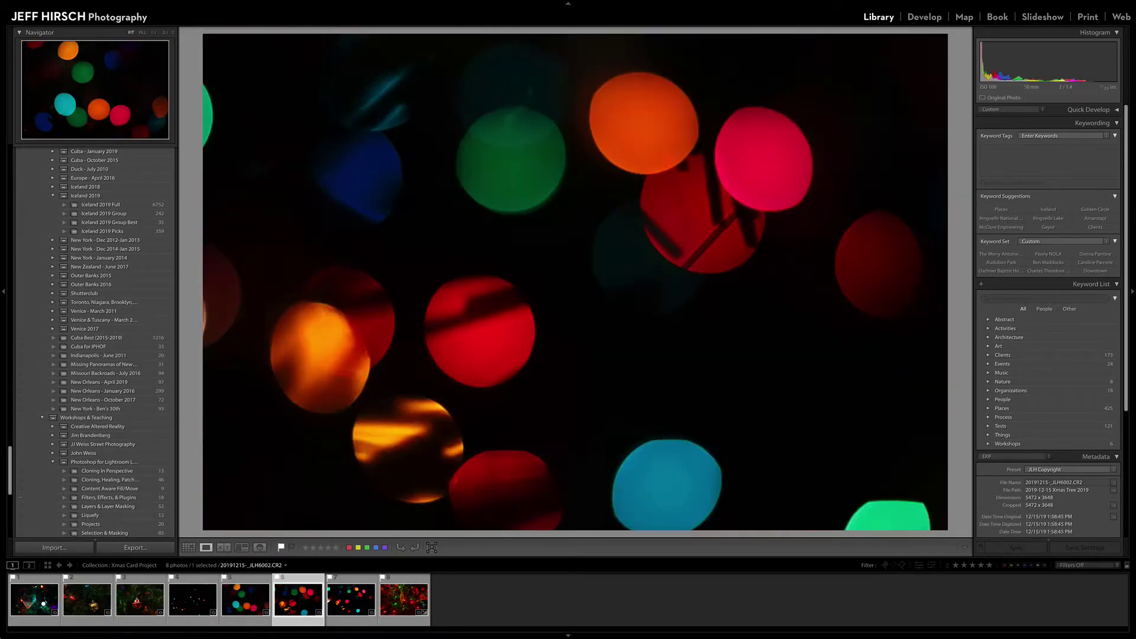
key("Right")
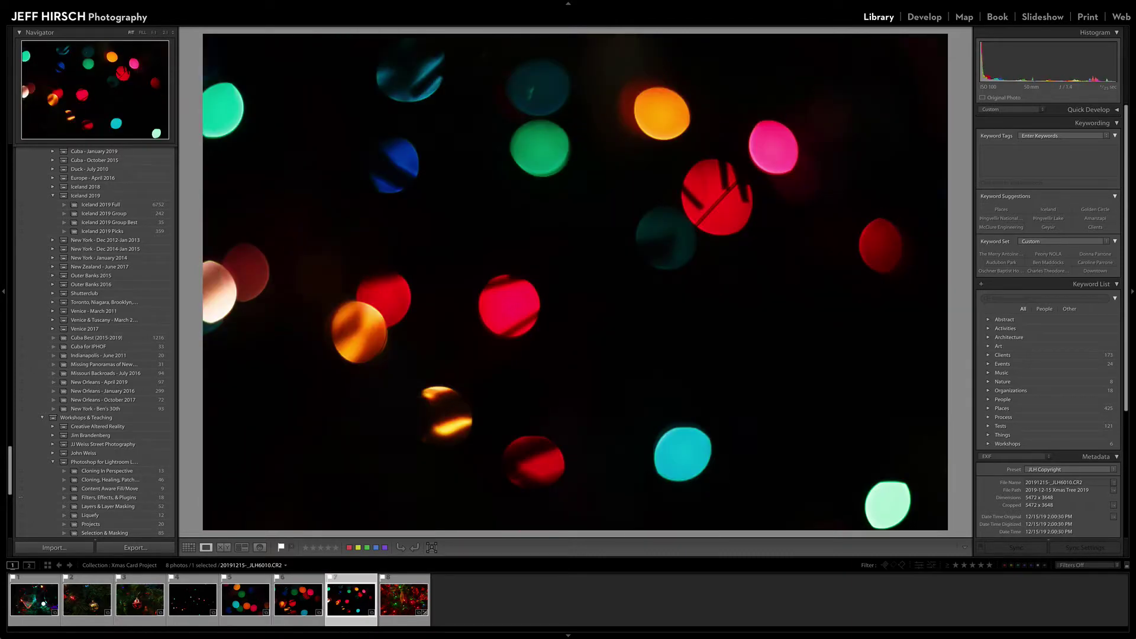
key("Right")
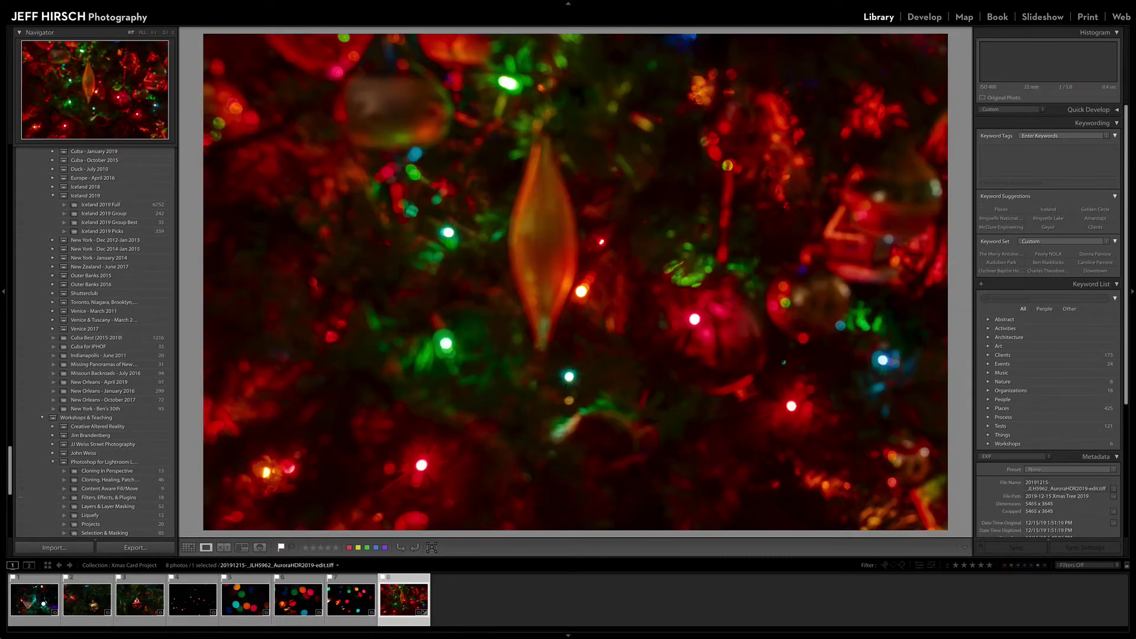
key("g")
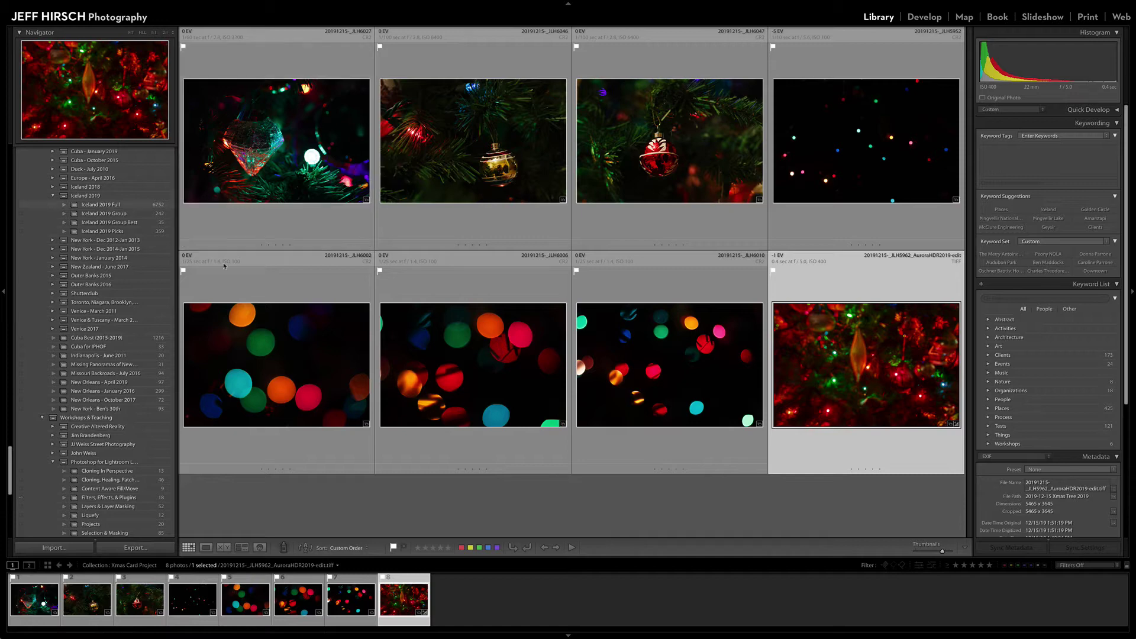
- View the three large-bokeh light photos and the small-dot bokeh photo at full size, and return to the grid
double_click(314, 373)
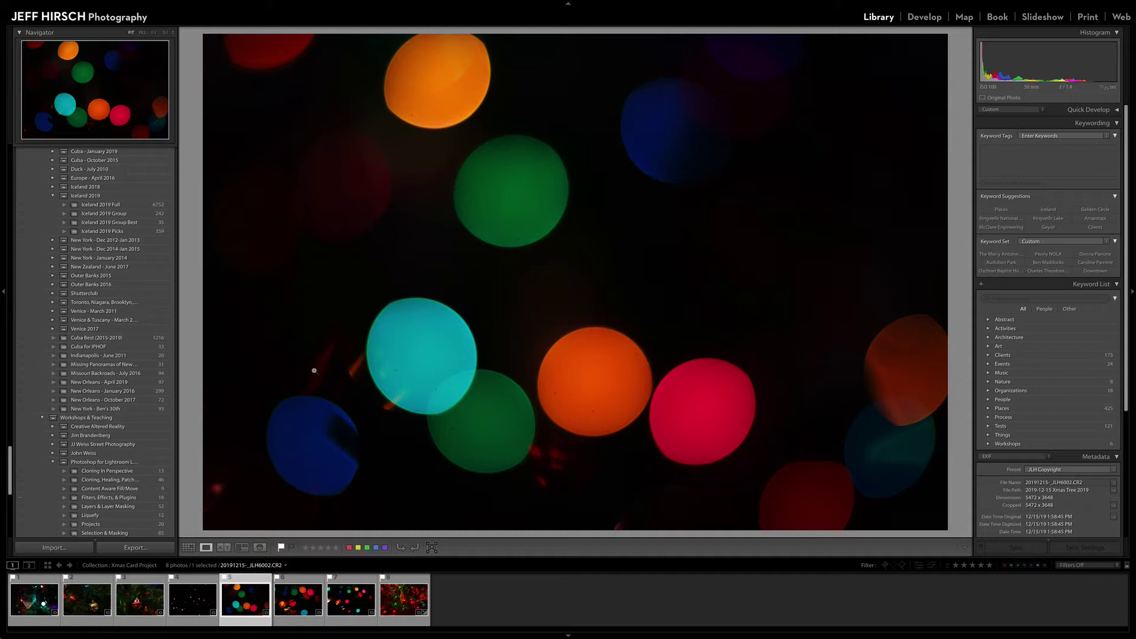
left_click(298, 598)
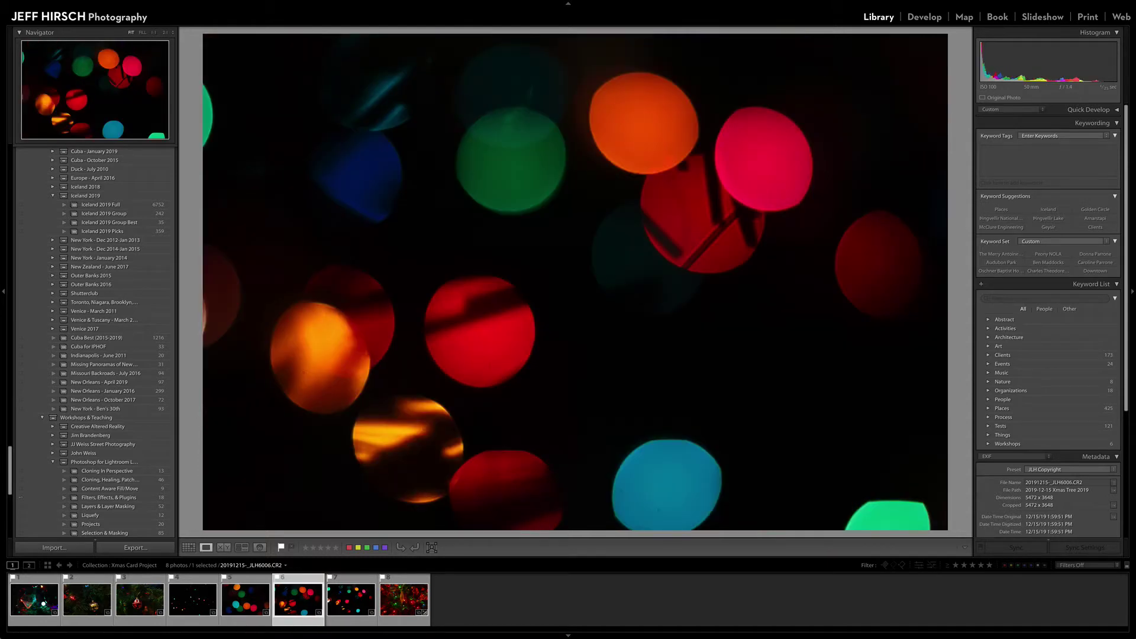
key("Right")
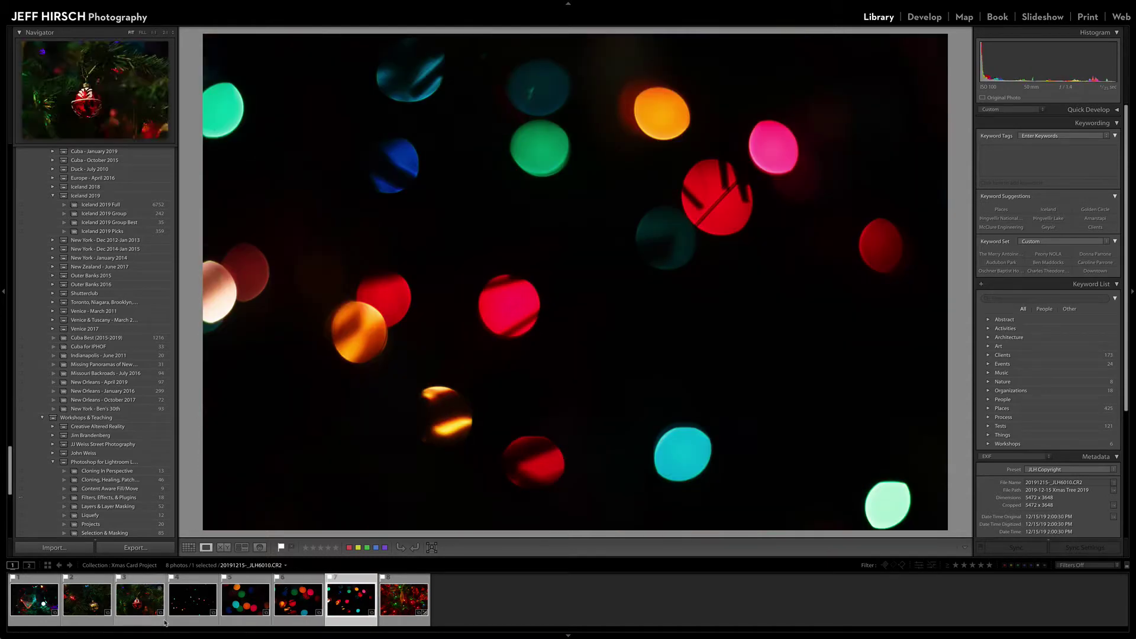
left_click(192, 600)
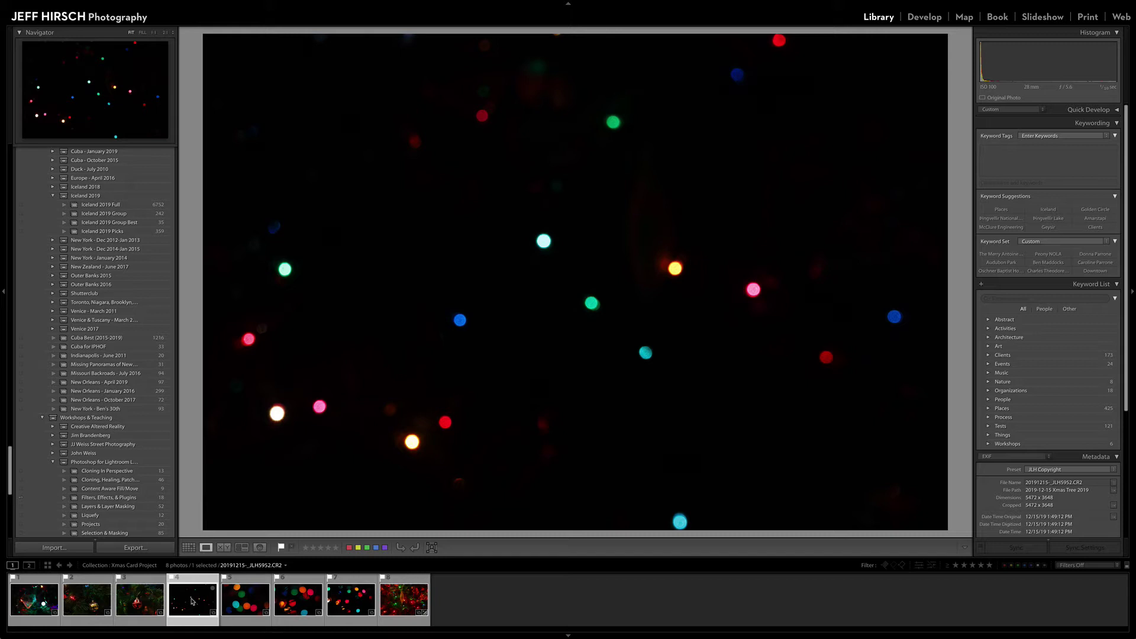
key("g")
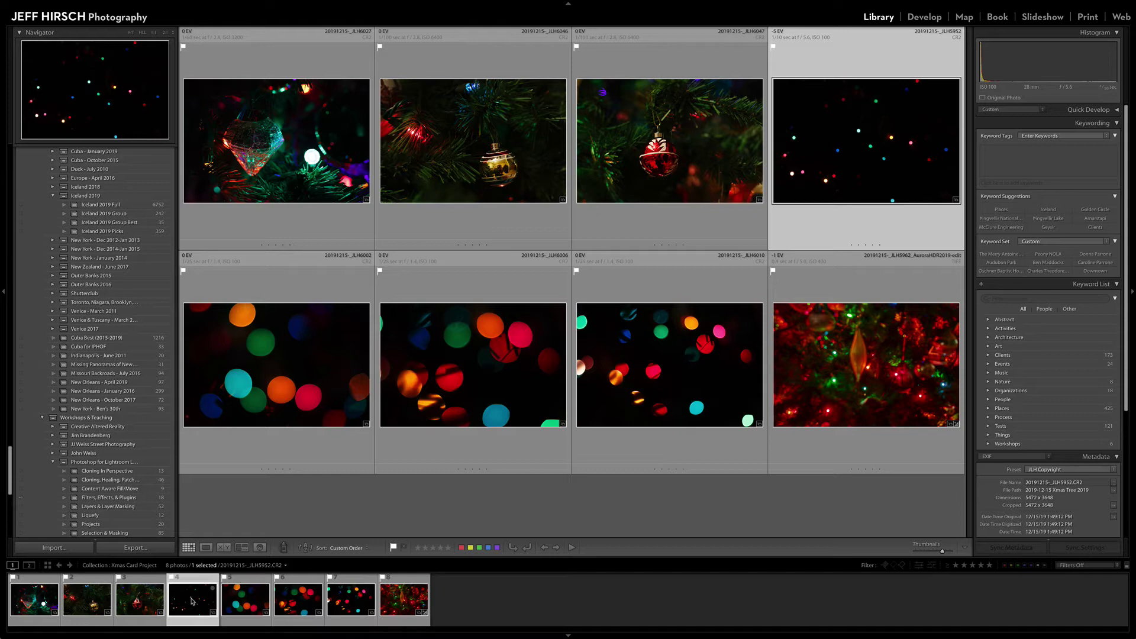
- Select all eight photos in the grid and bring up the Edit In option for them
key("ctrl+a")
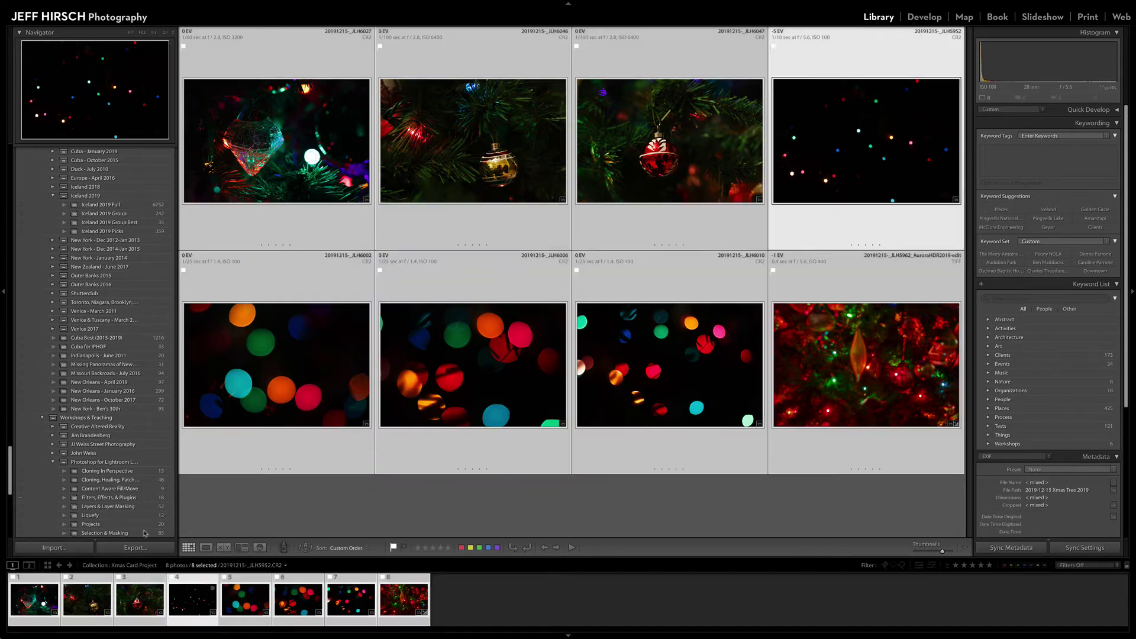
right_click(461, 156)
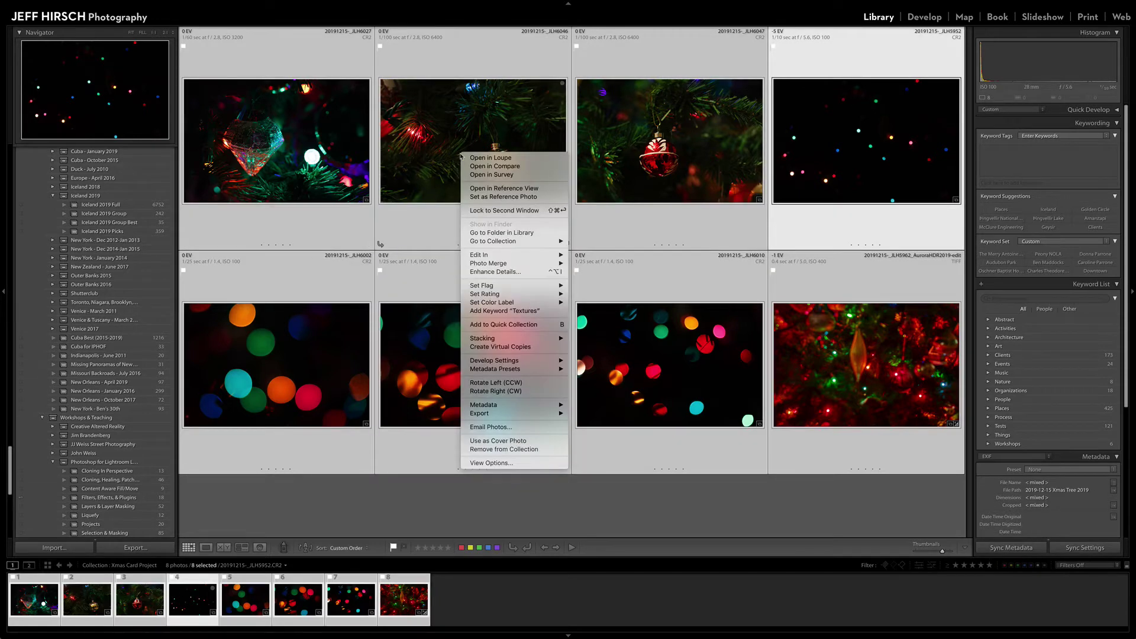
mouse_move(497, 254)
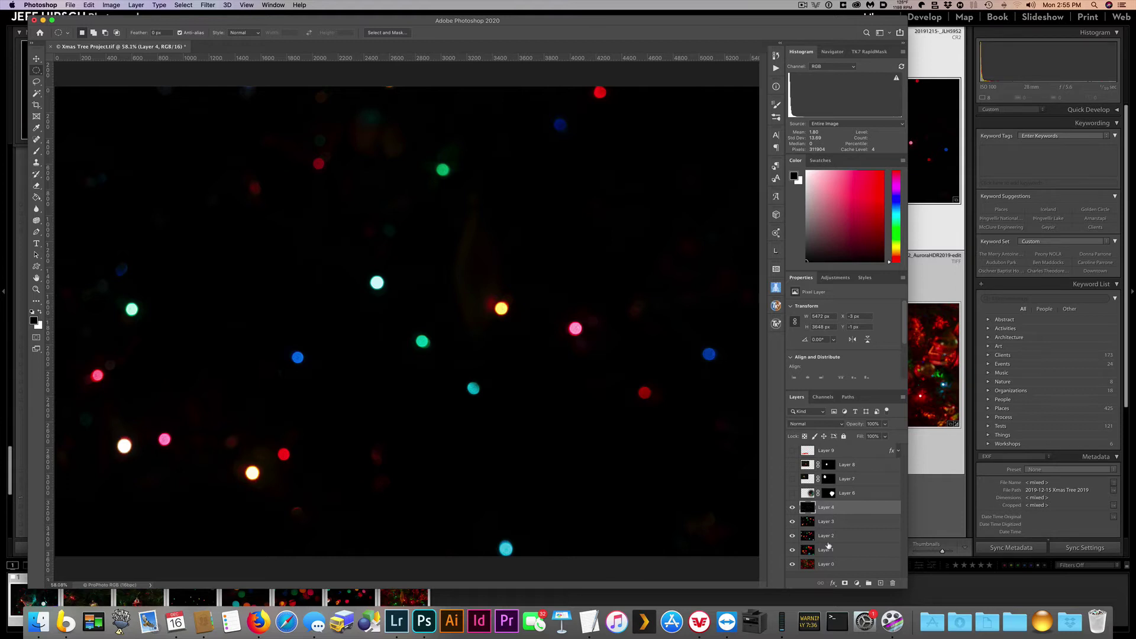
- In Photoshop, examine each stacked photo by hiding Layers 4, 3, 2 and 1 in turn and showing them again
left_click(792, 509)
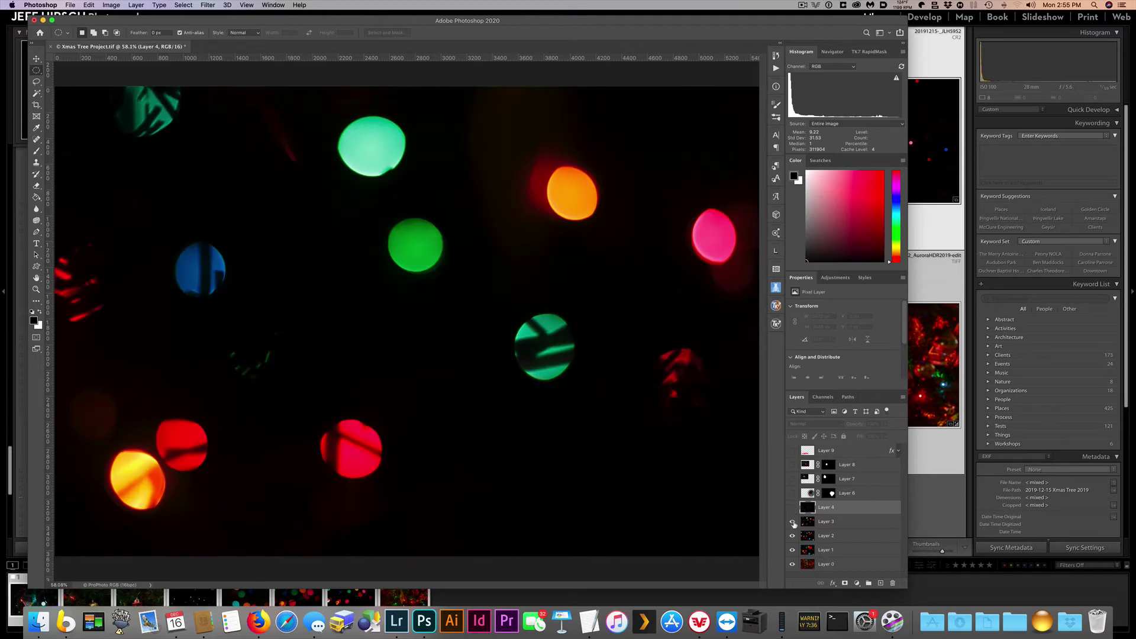
left_click(792, 522)
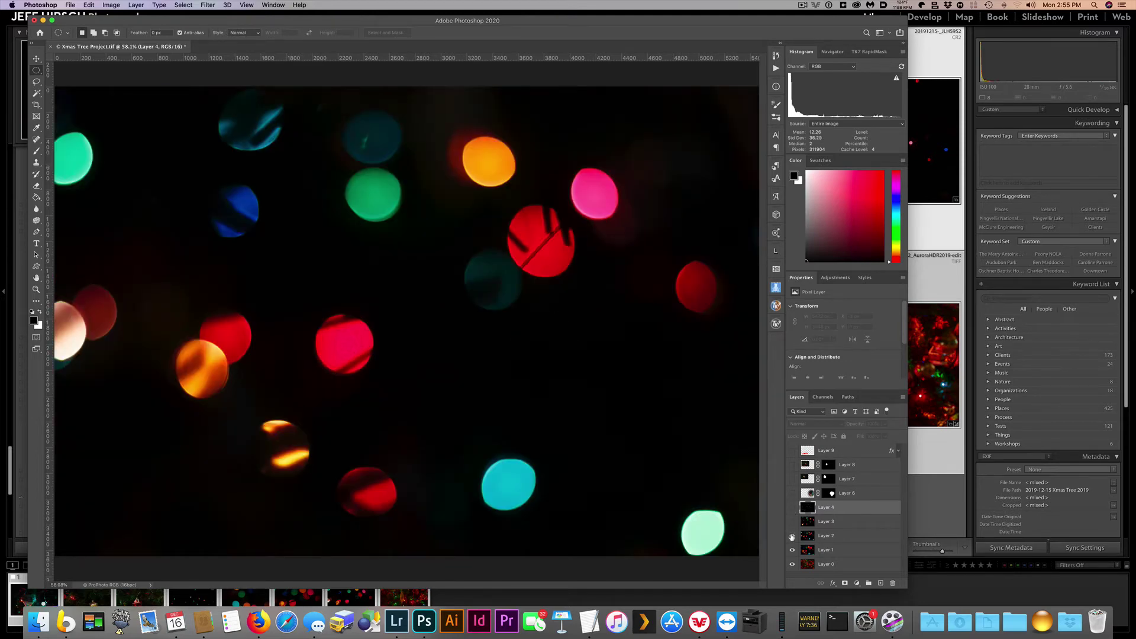
left_click(792, 536)
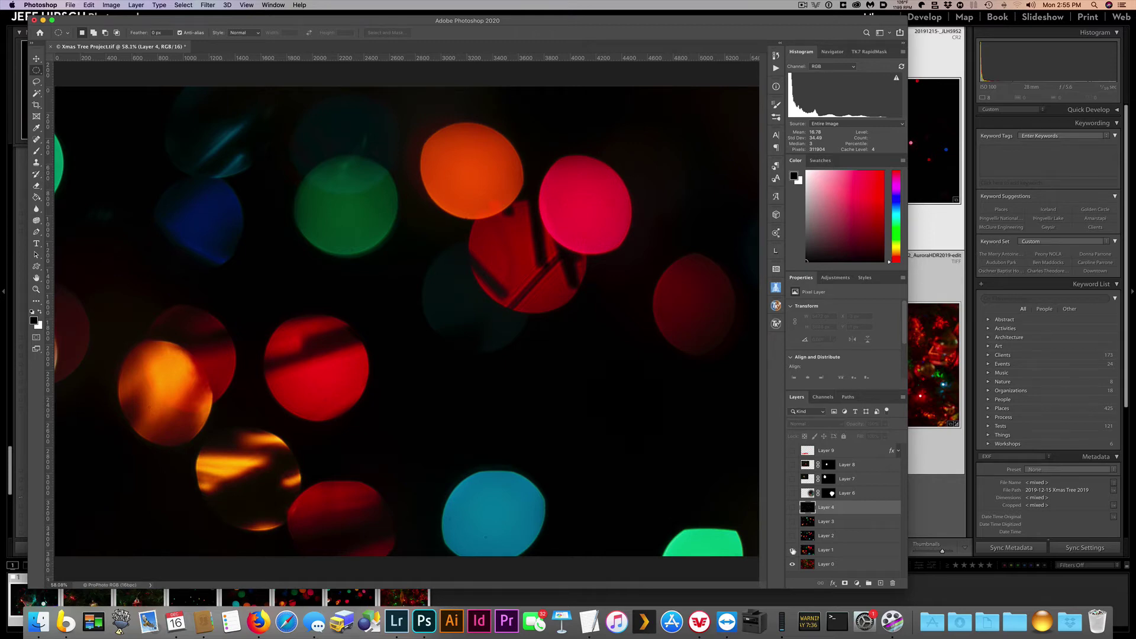
left_click(793, 551)
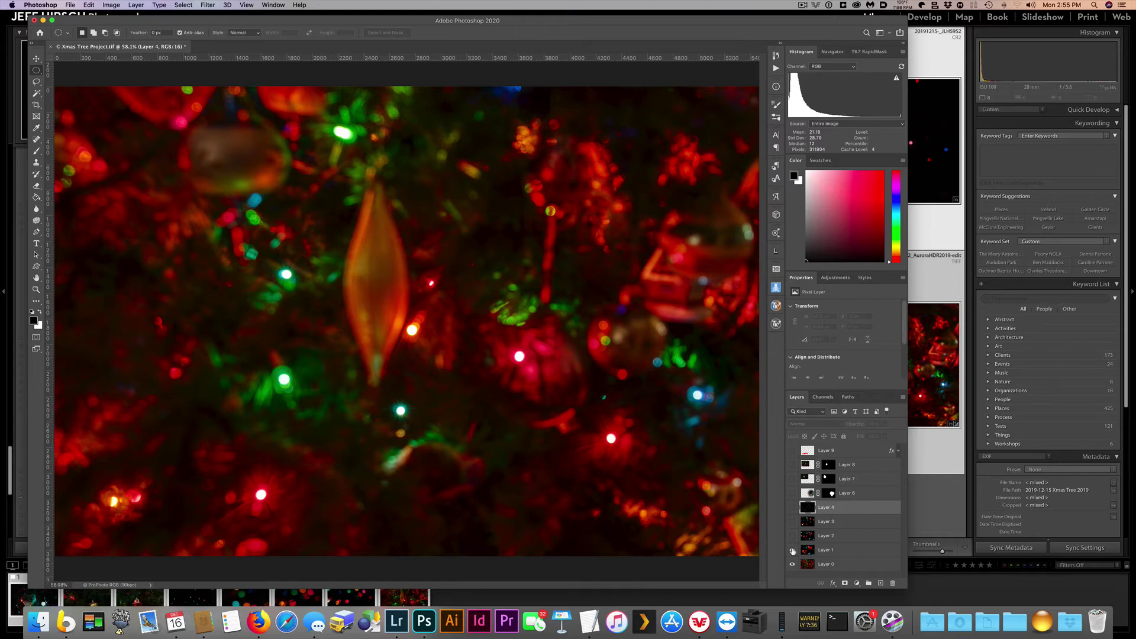
left_click(792, 551)
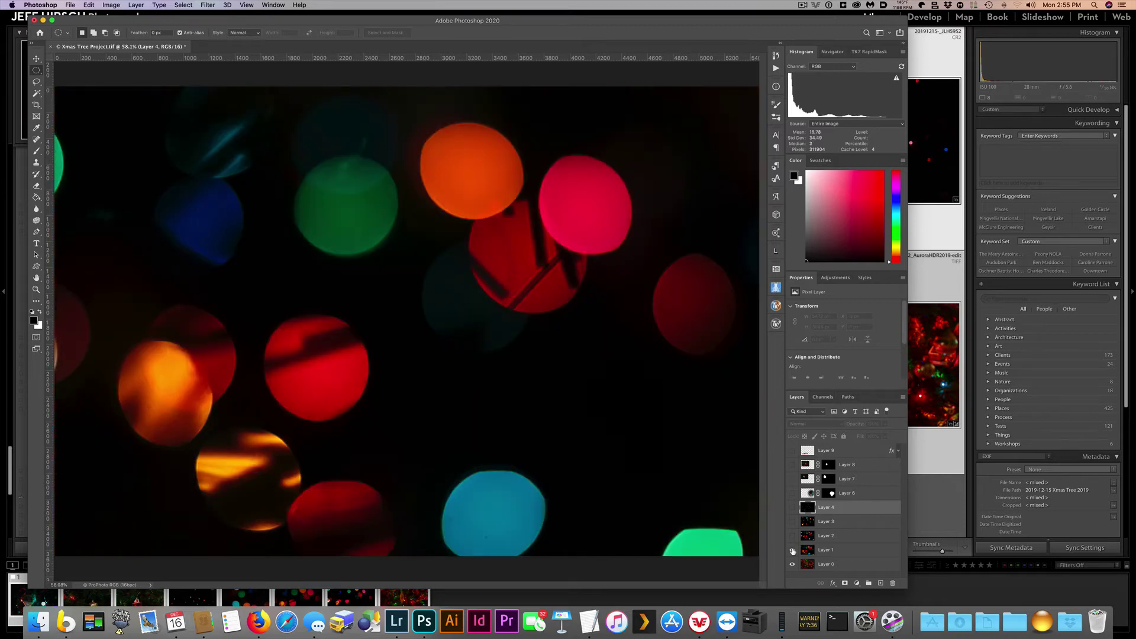
left_click(792, 535)
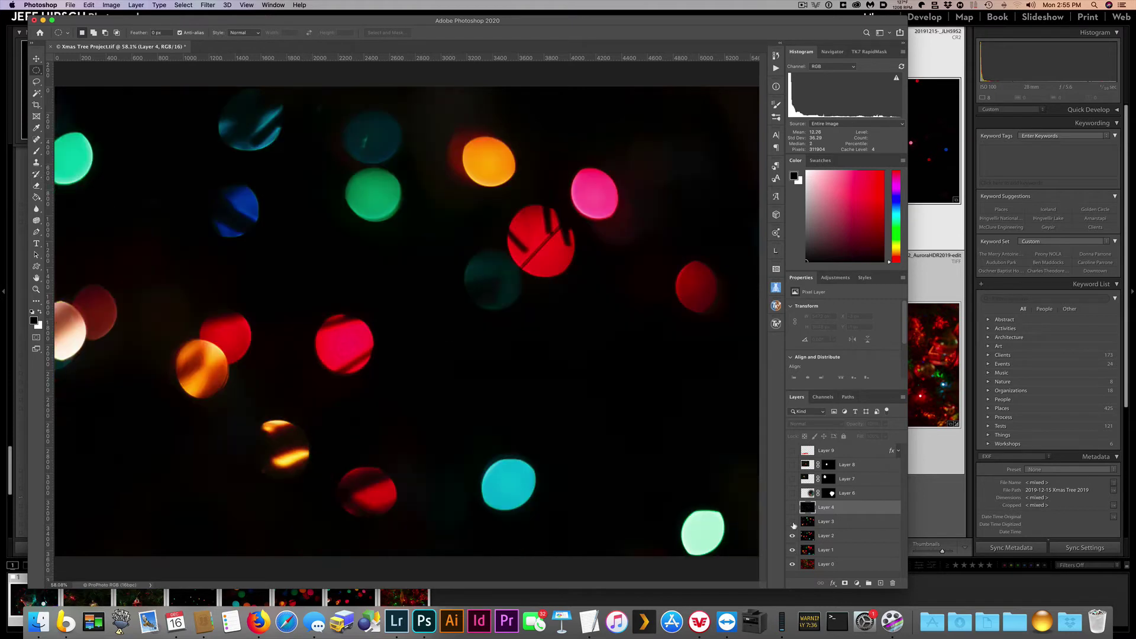
left_click(793, 521)
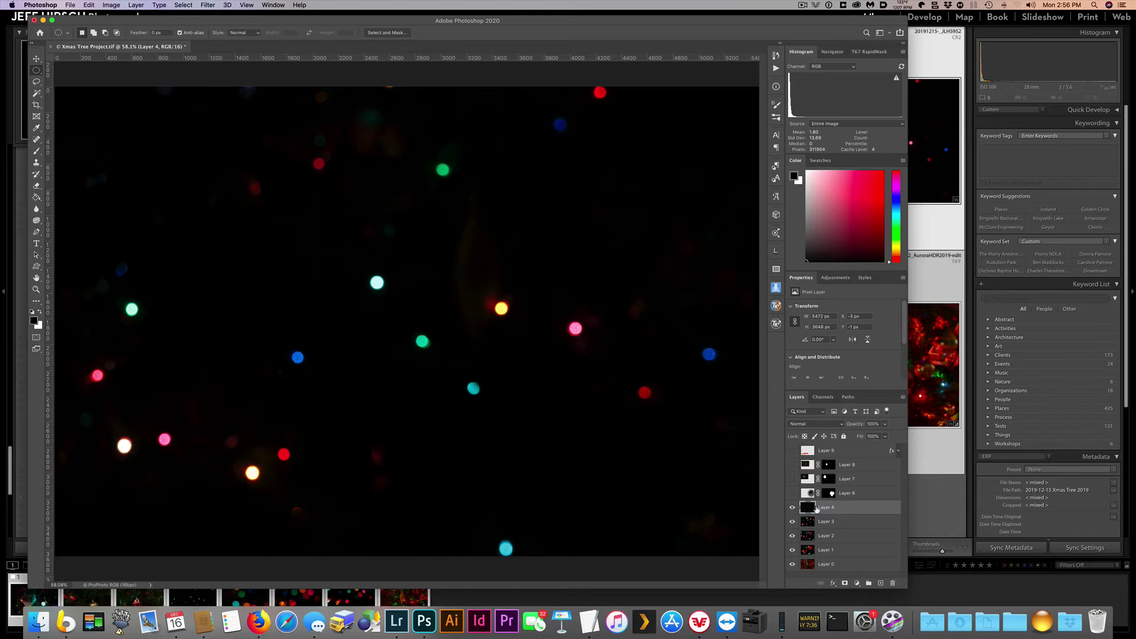
- Set the blend mode of Layer 4 and Layer 3 to Lighten
left_click(826, 425)
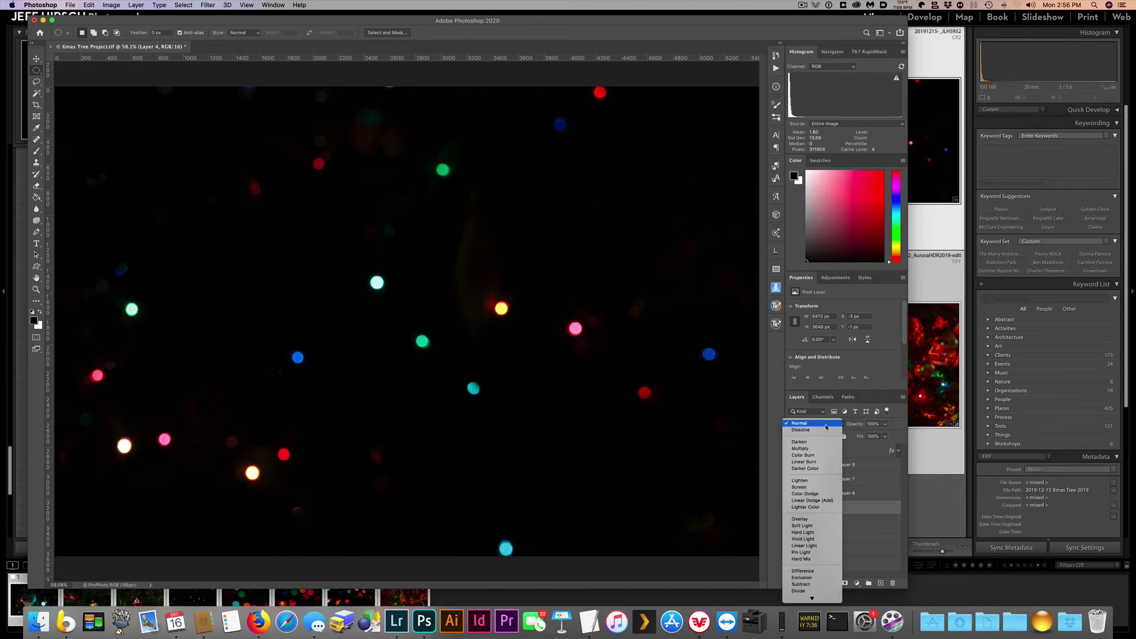
left_click(826, 481)
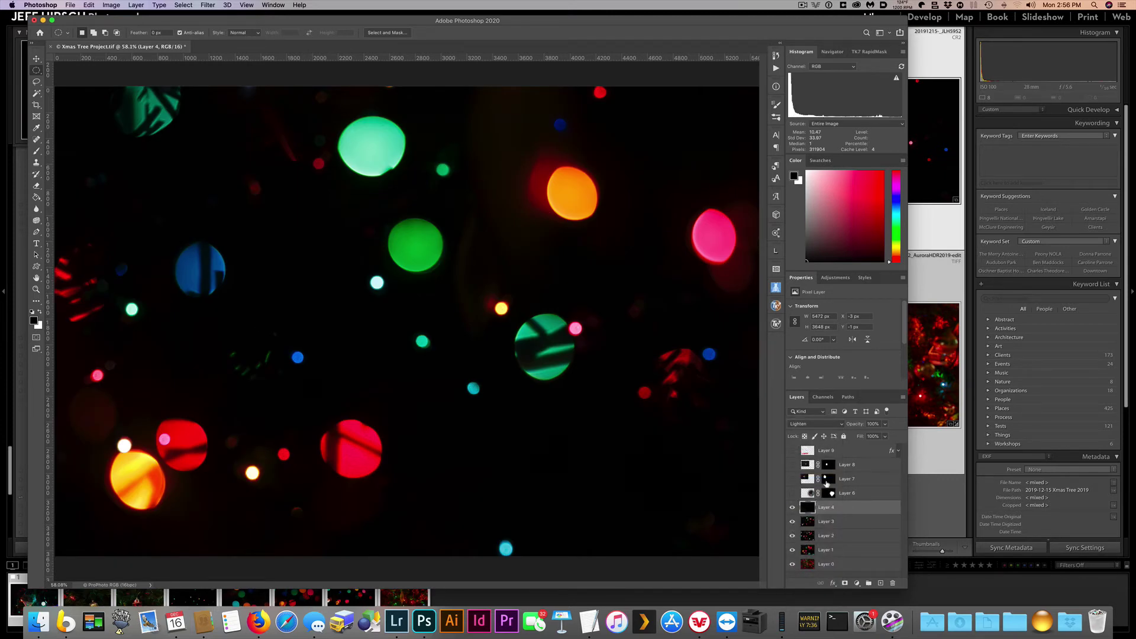
left_click(824, 522)
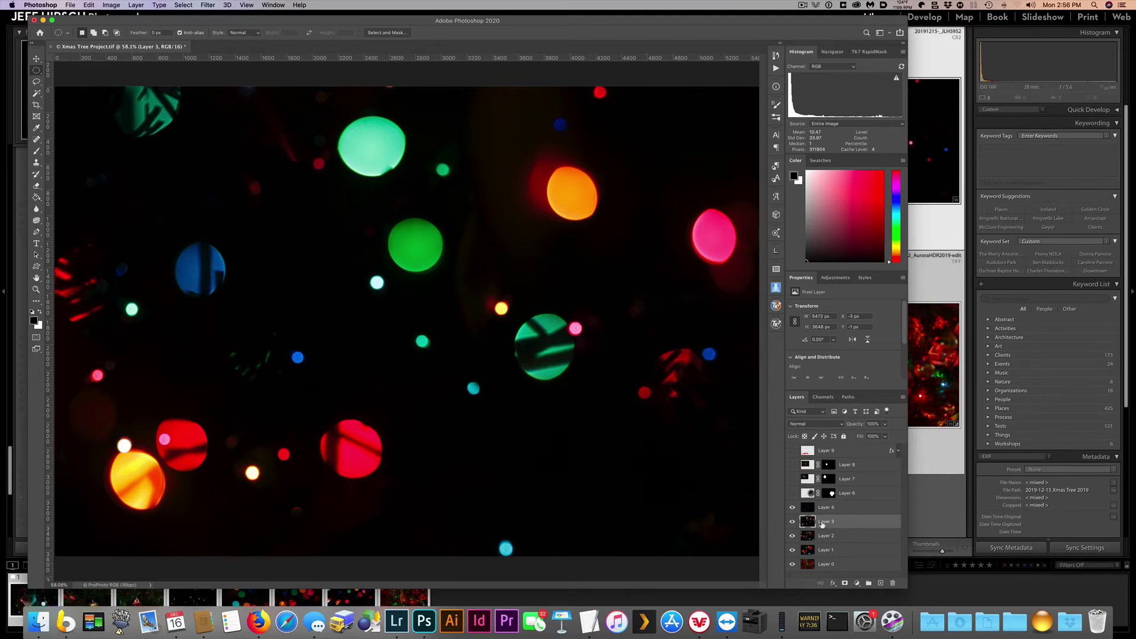
left_click(823, 424)
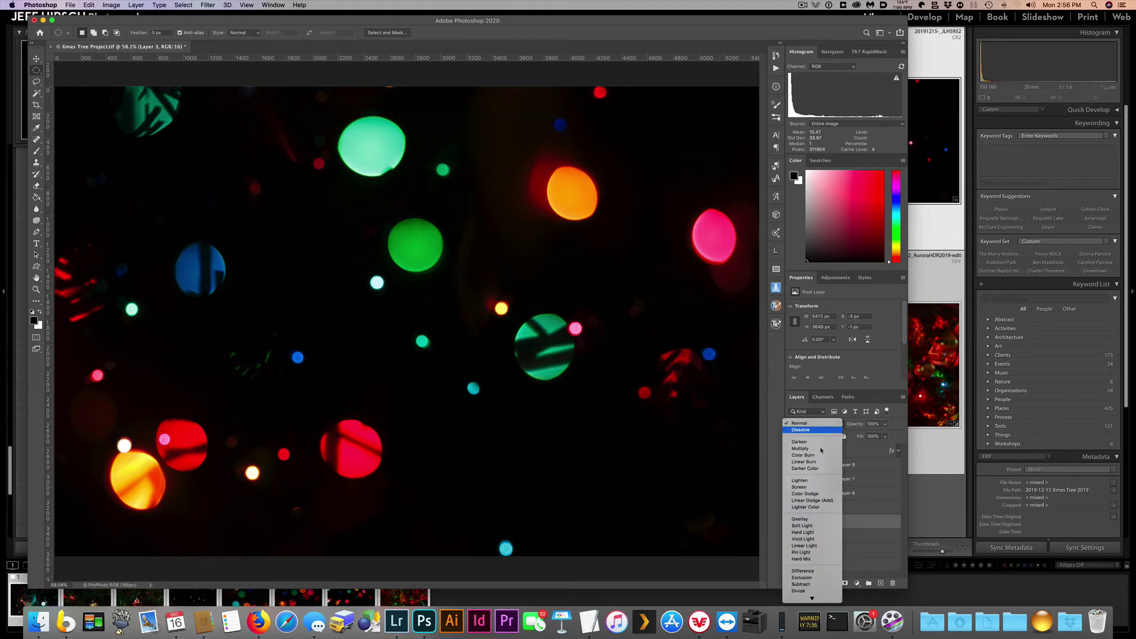
left_click(819, 481)
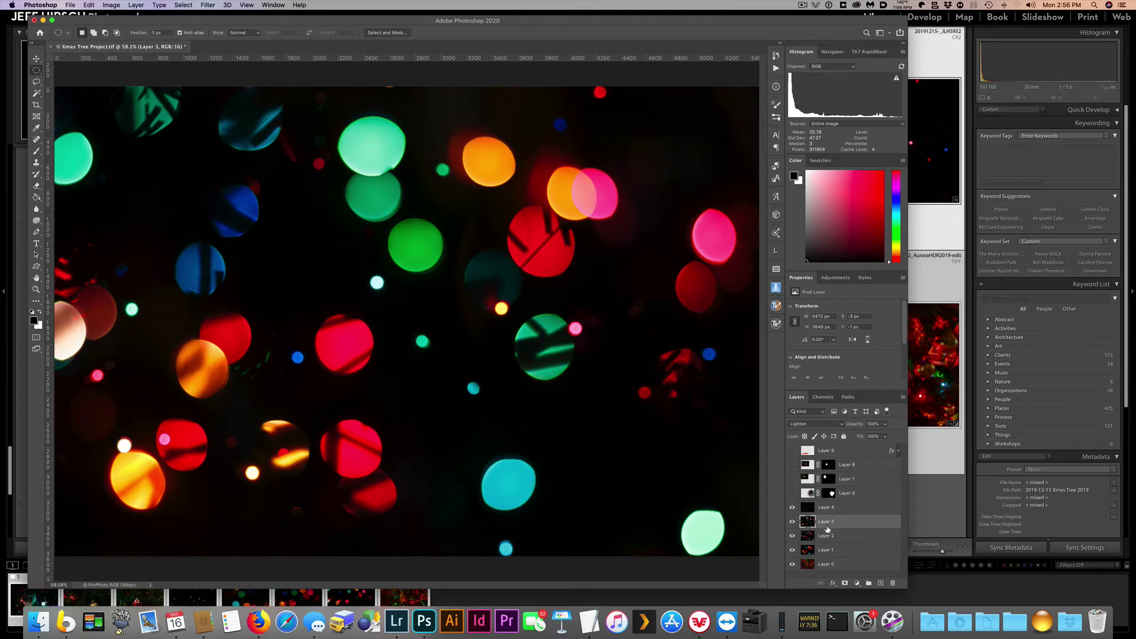
- Set the blend mode of Layer 2 and Layer 1 to Lighten
left_click(826, 534)
left_click(833, 423)
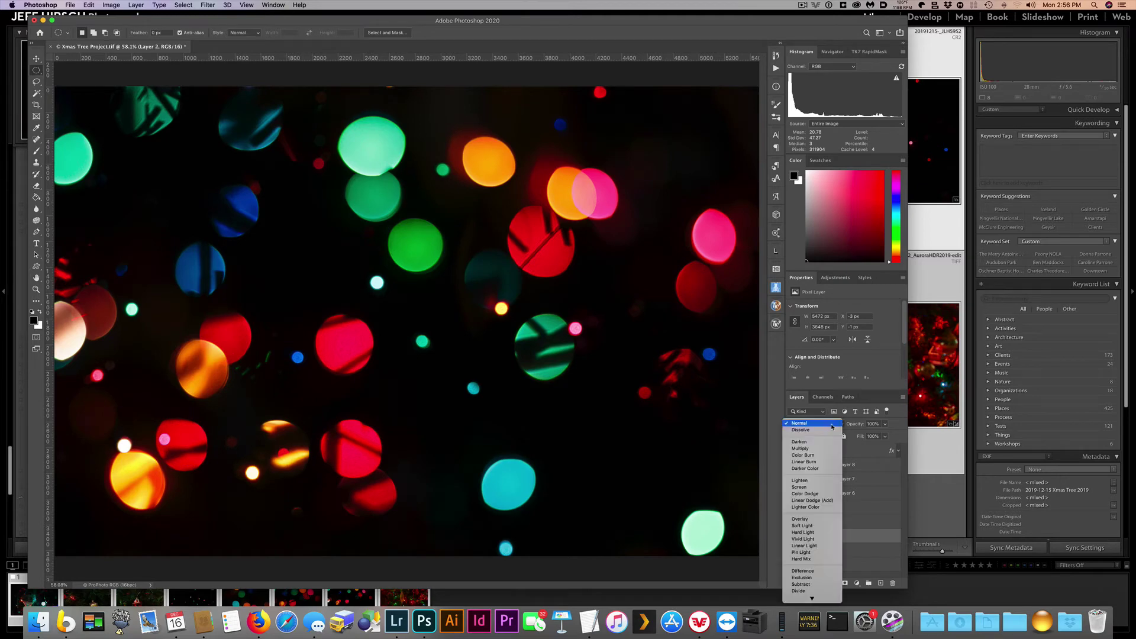
left_click(822, 481)
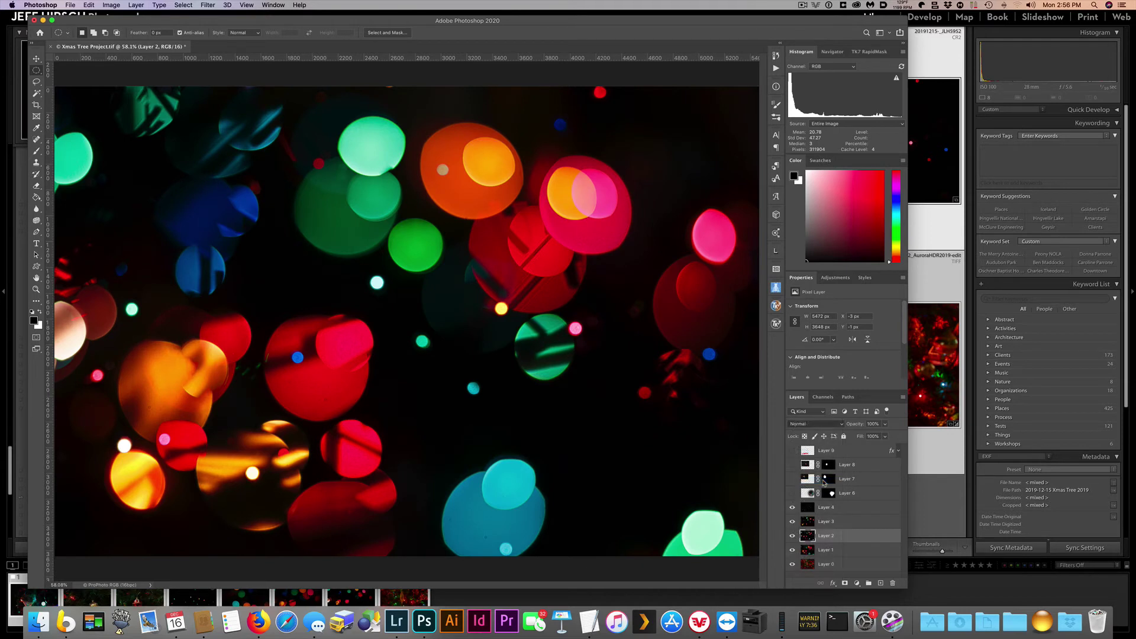
left_click(825, 550)
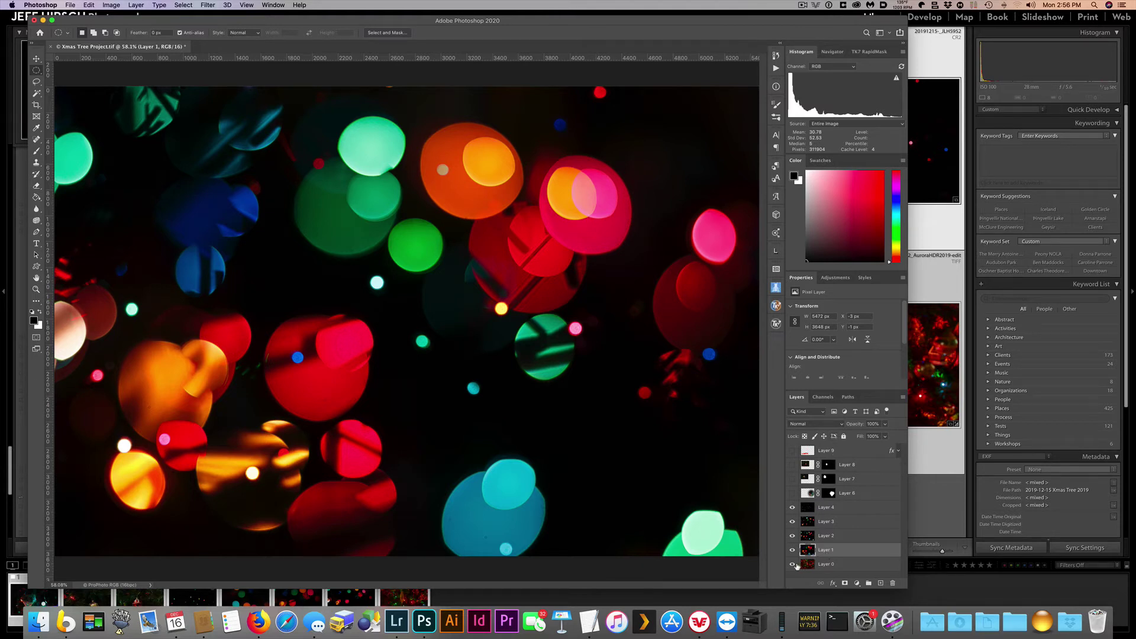
left_click(831, 425)
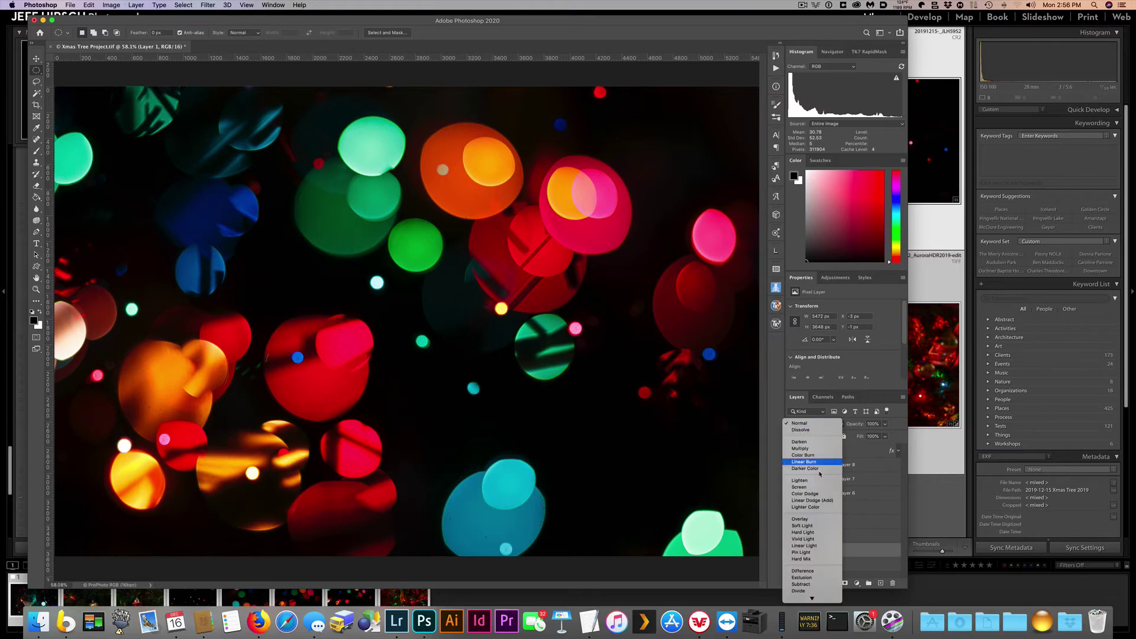
left_click(816, 481)
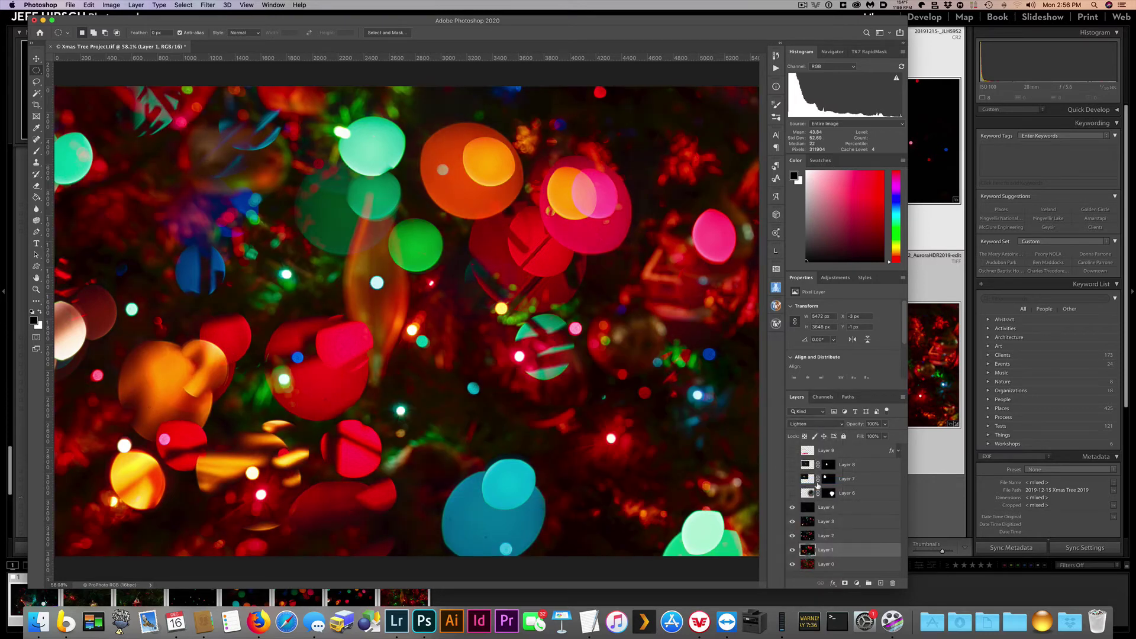
- Review the Lighten blending by hiding Layers 1 to 4, showing them again one at a time, and selecting Layer 0
left_click_drag(791, 550, 792, 507)
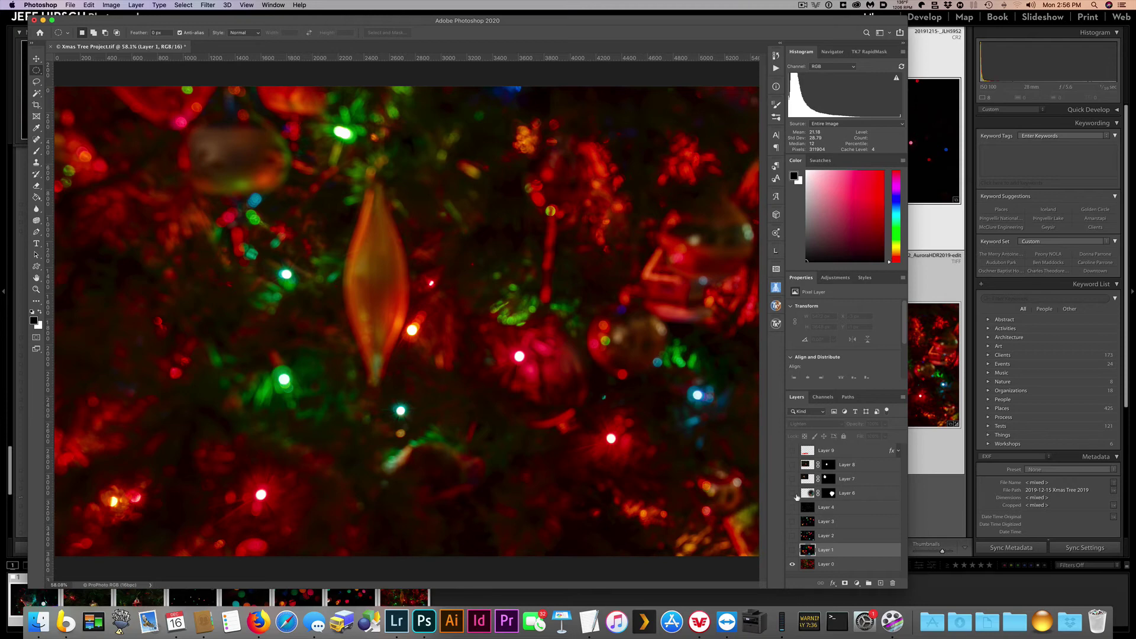
left_click(792, 551)
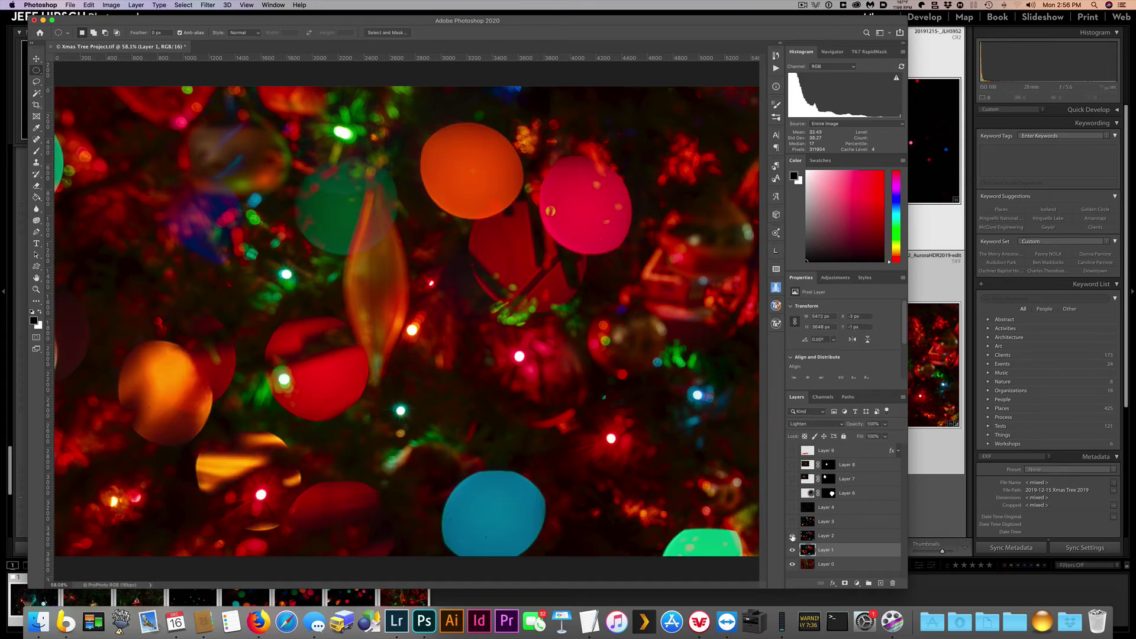
left_click(792, 536)
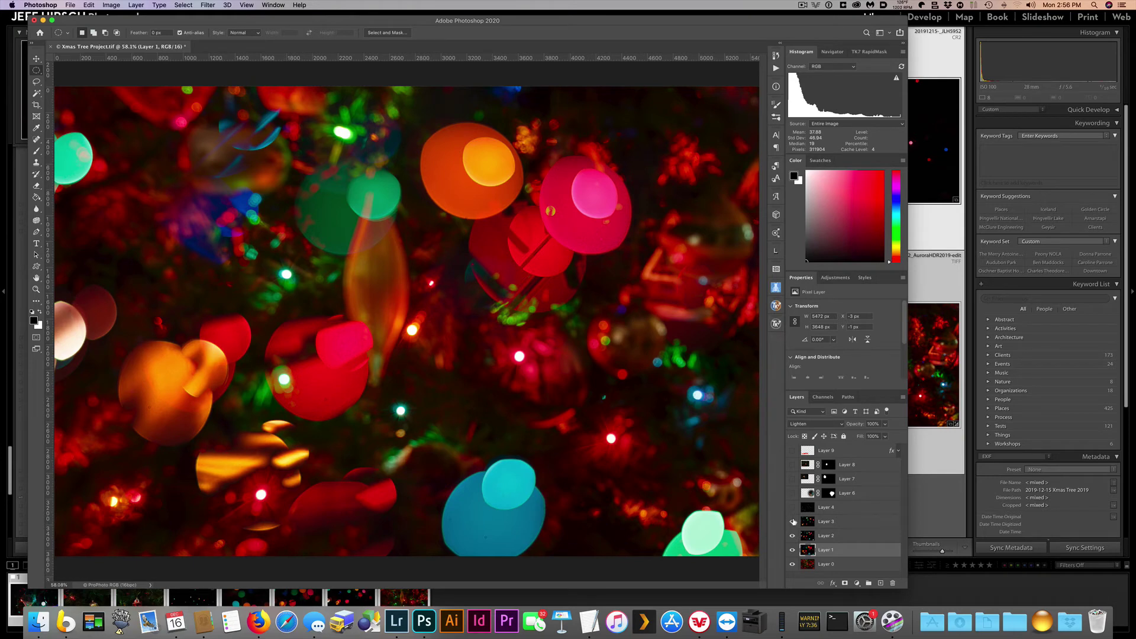
left_click(792, 522)
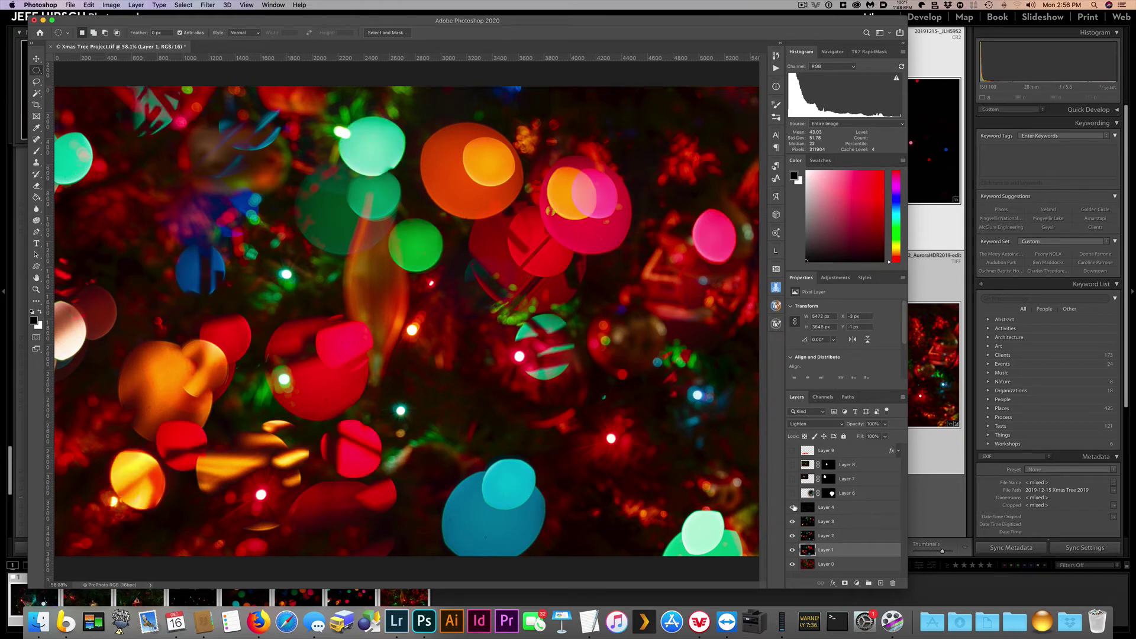
left_click(793, 508)
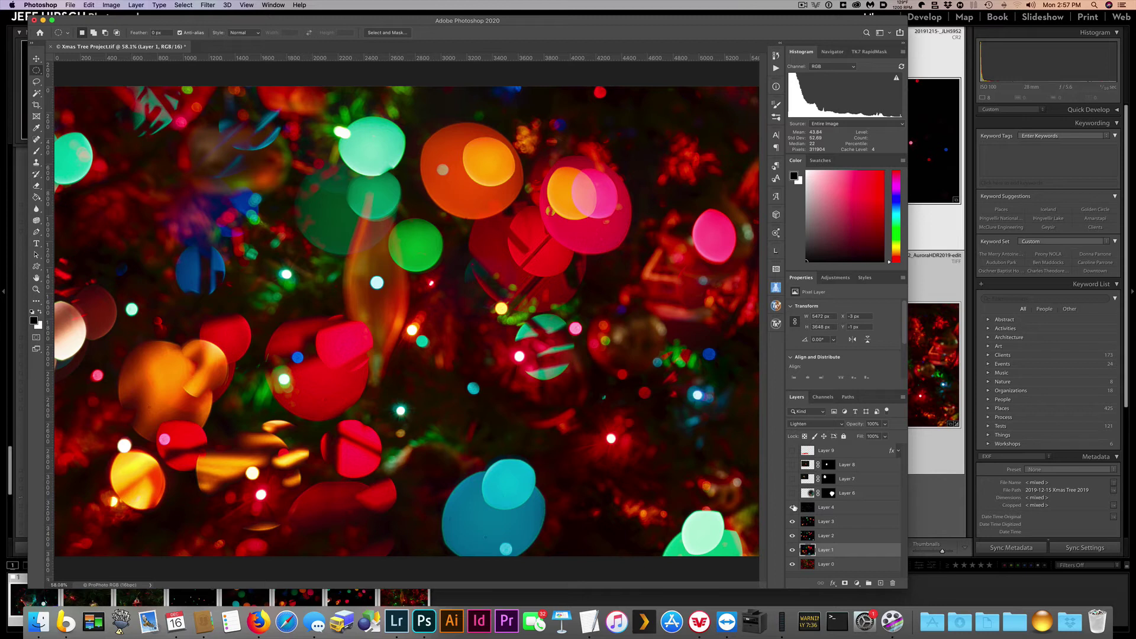
left_click(812, 565)
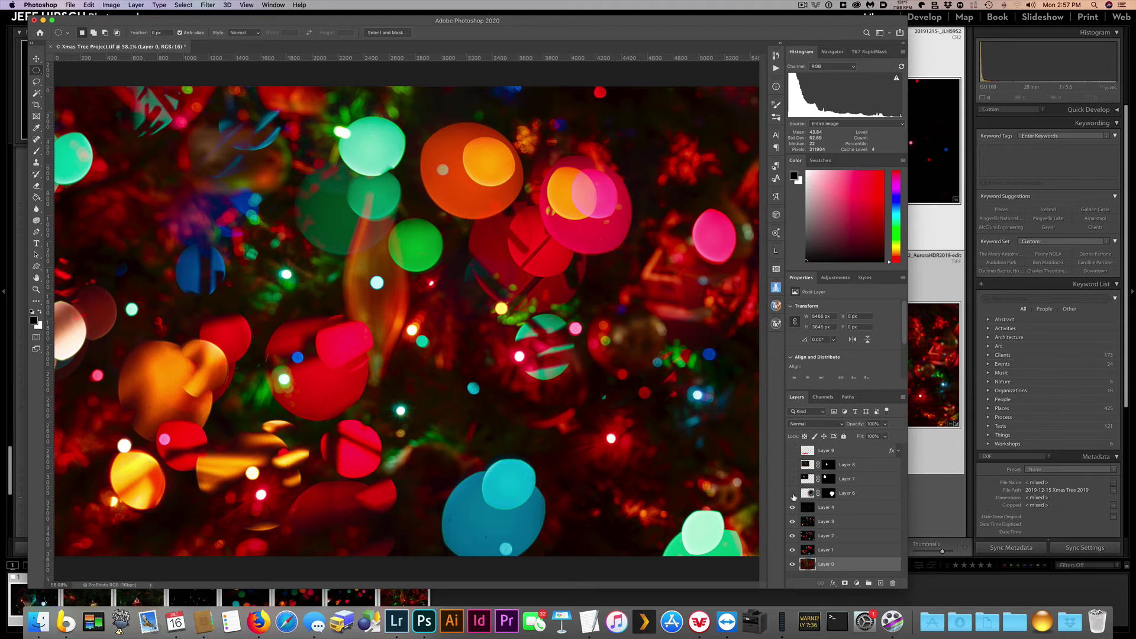
- Hide Layers 4 through 0, show the diamond ornament on Layer 6 and select its layer mask
left_click_drag(791, 507, 793, 565)
left_click(793, 493)
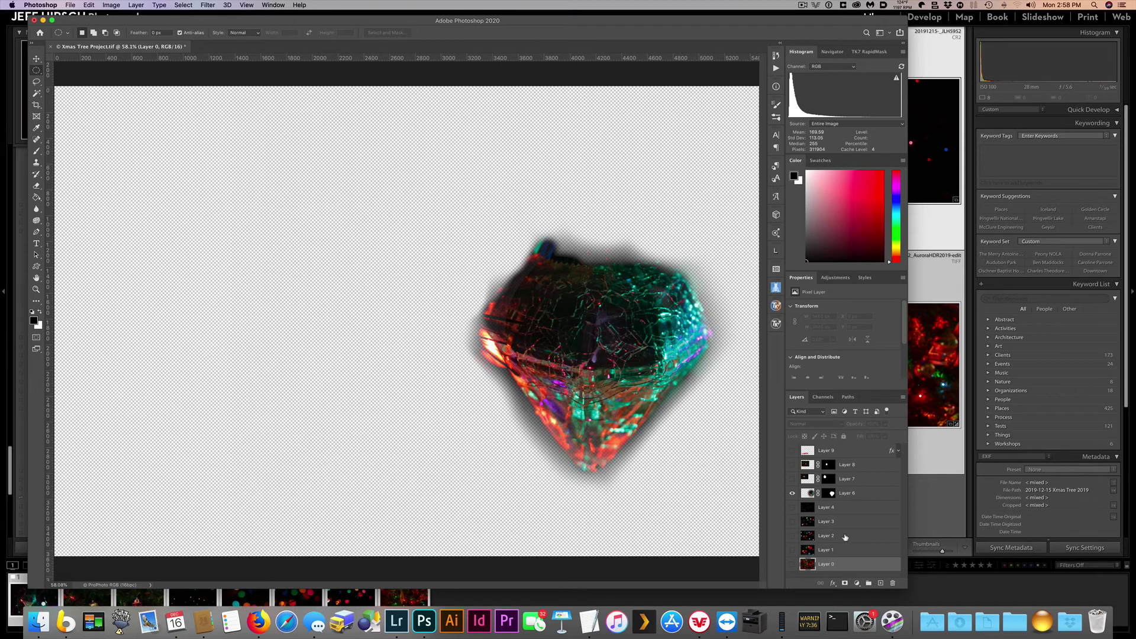
left_click(829, 493)
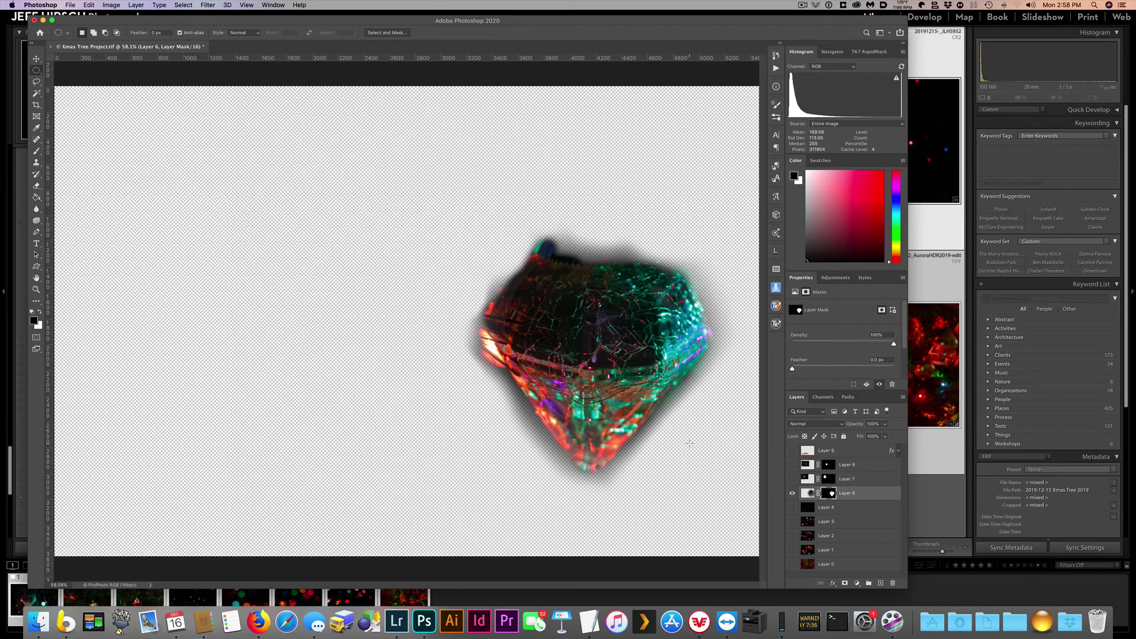
- Show the gold and red ornaments on Layers 7 and 8, and turn Layers 4 through 0 back on beneath them
left_click(792, 479)
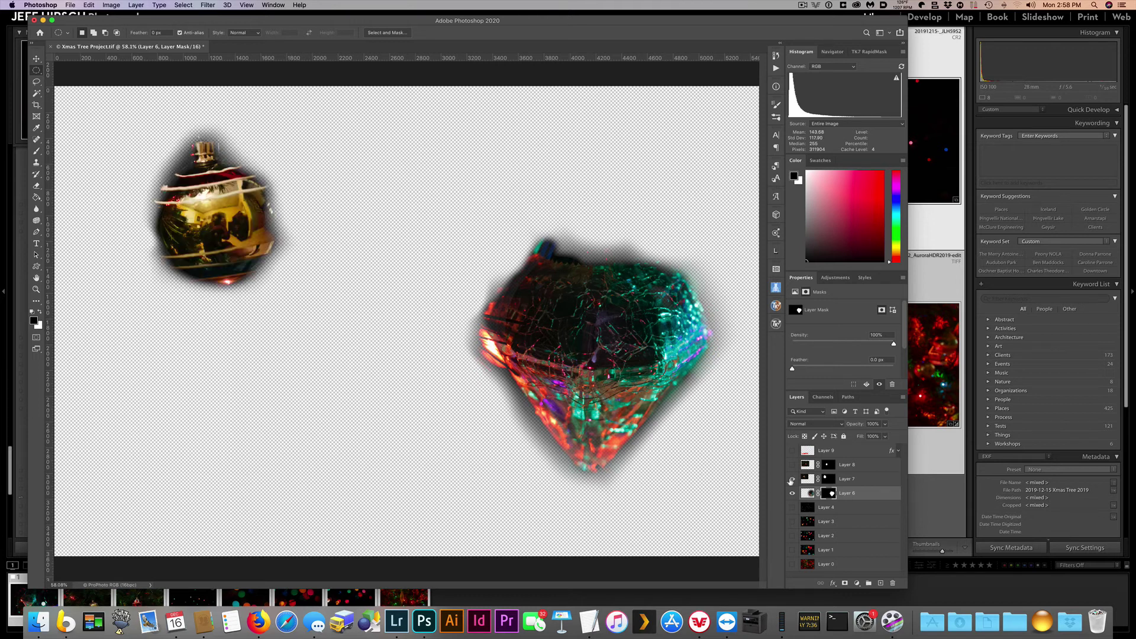
left_click(792, 465)
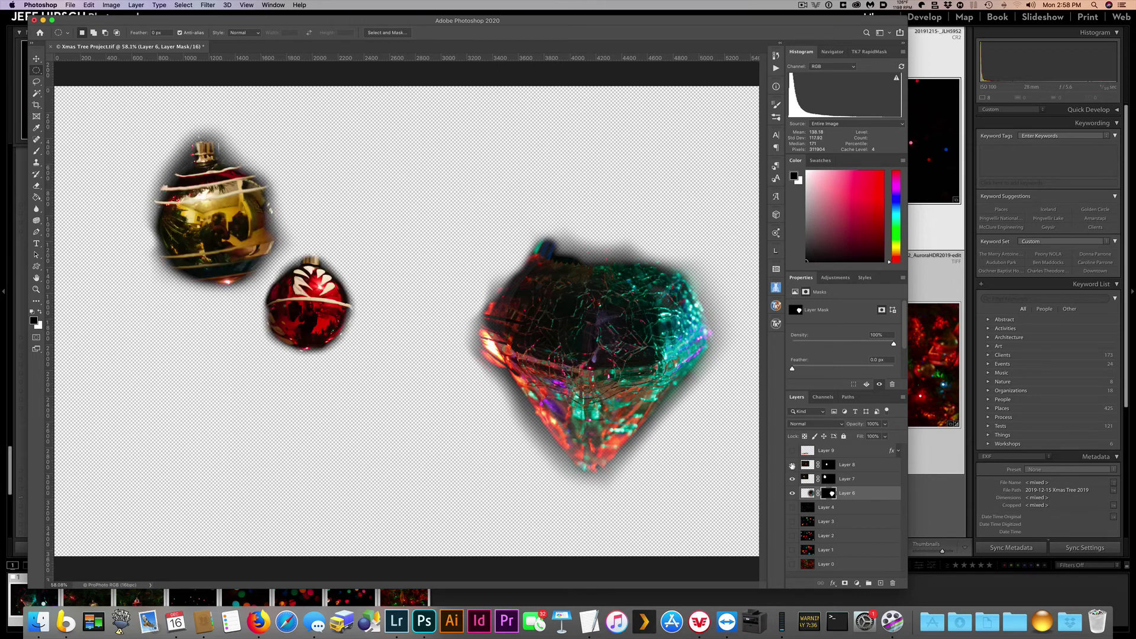
left_click(792, 508)
left_click_drag(792, 523, 792, 567)
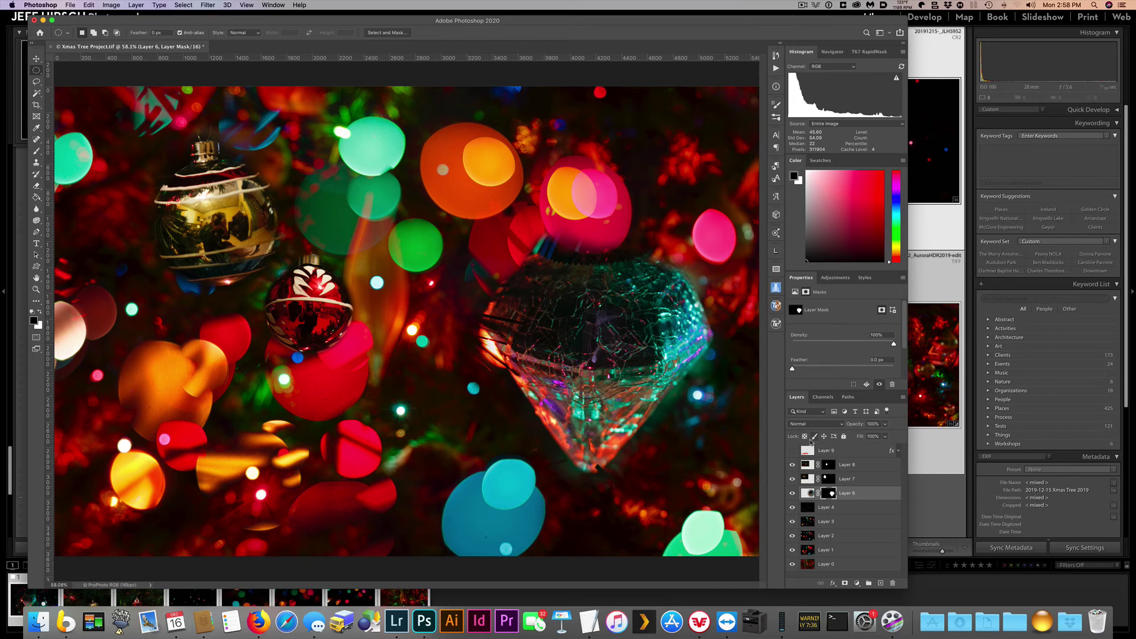
- Hide Layers 8 through 0, show and select the Happy Holidays banner on Layer 9, and turn on Layer 4 behind it
left_click_drag(792, 464, 792, 564)
left_click(792, 451)
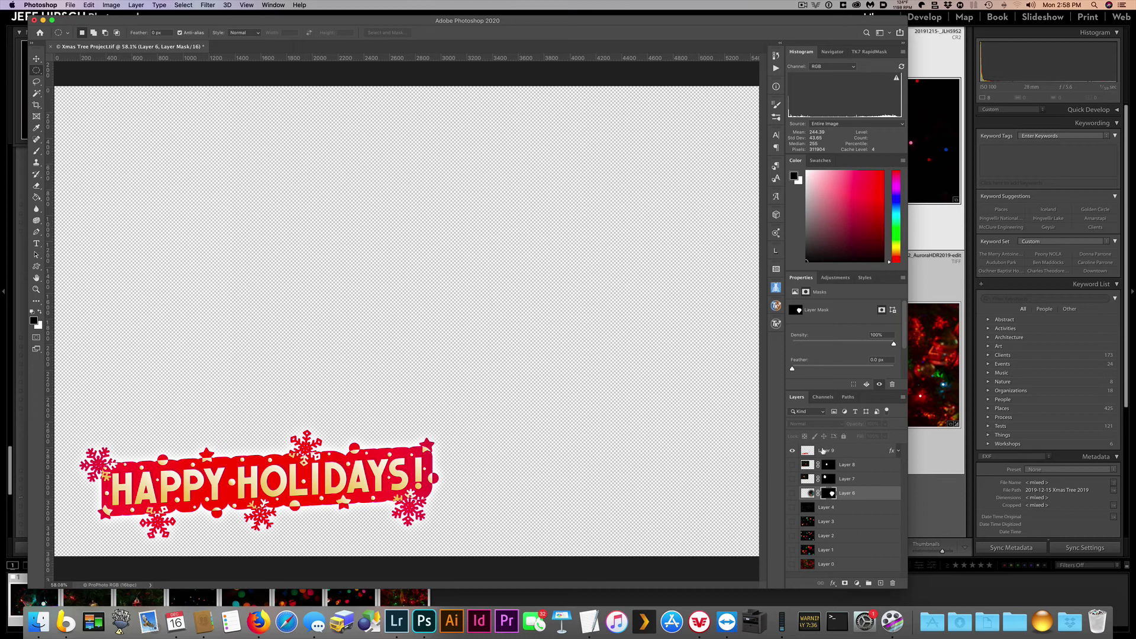
left_click(845, 451)
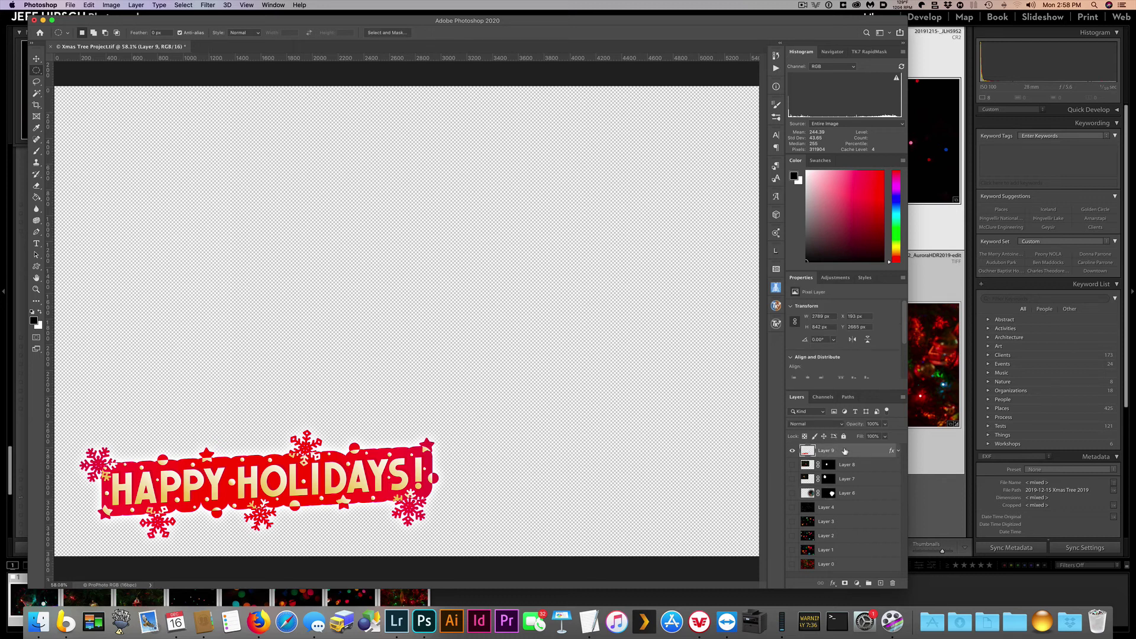
left_click(792, 507)
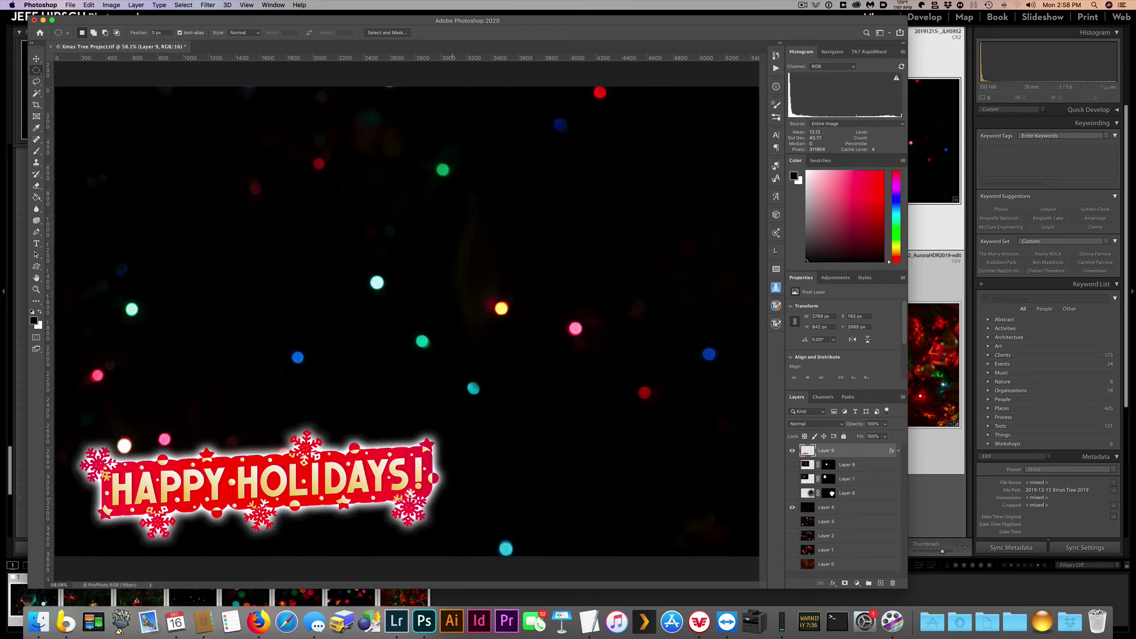
- Expand Layer 9's effects and examine its Outer Glow settings in the Layer Style dialog, moving the dialog aside before accepting it
left_click(899, 450)
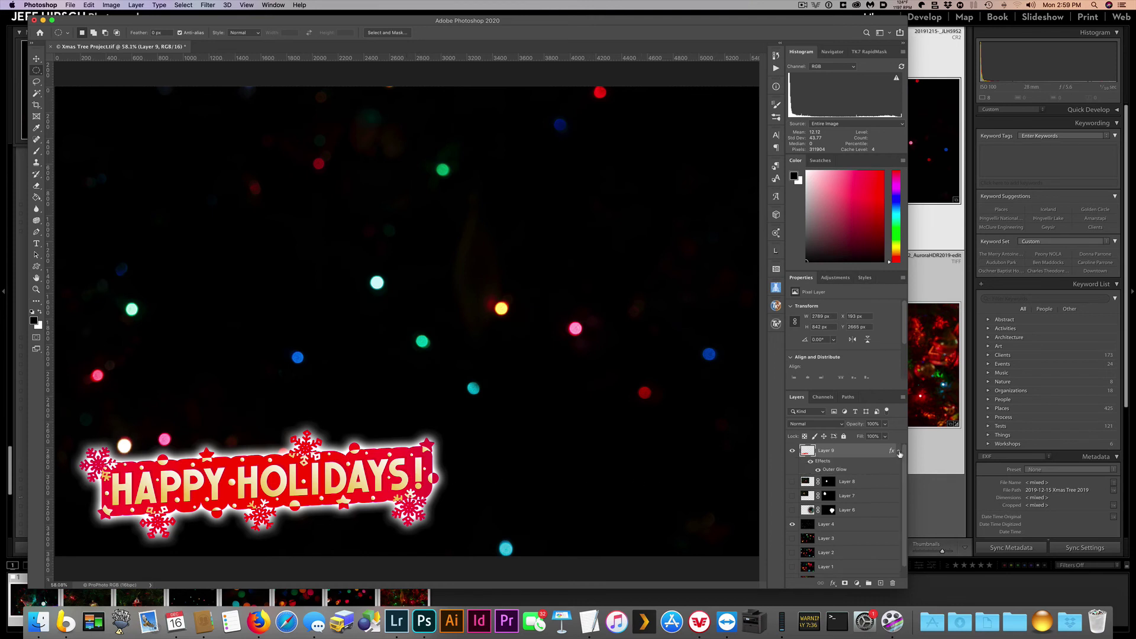
double_click(828, 471)
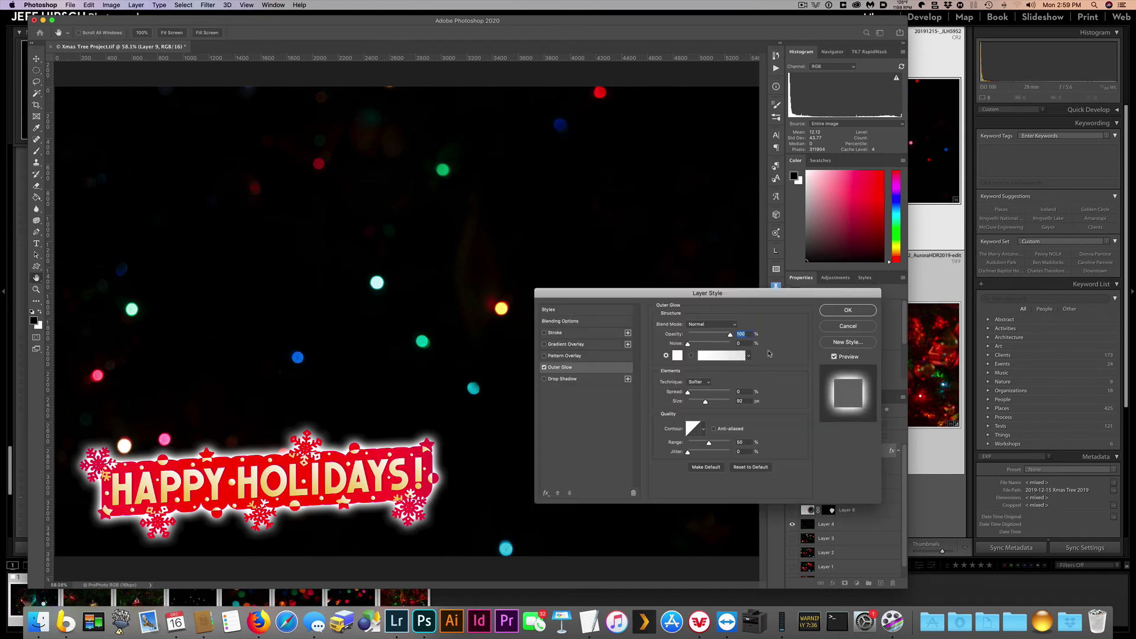
left_click_drag(771, 294, 602, 231)
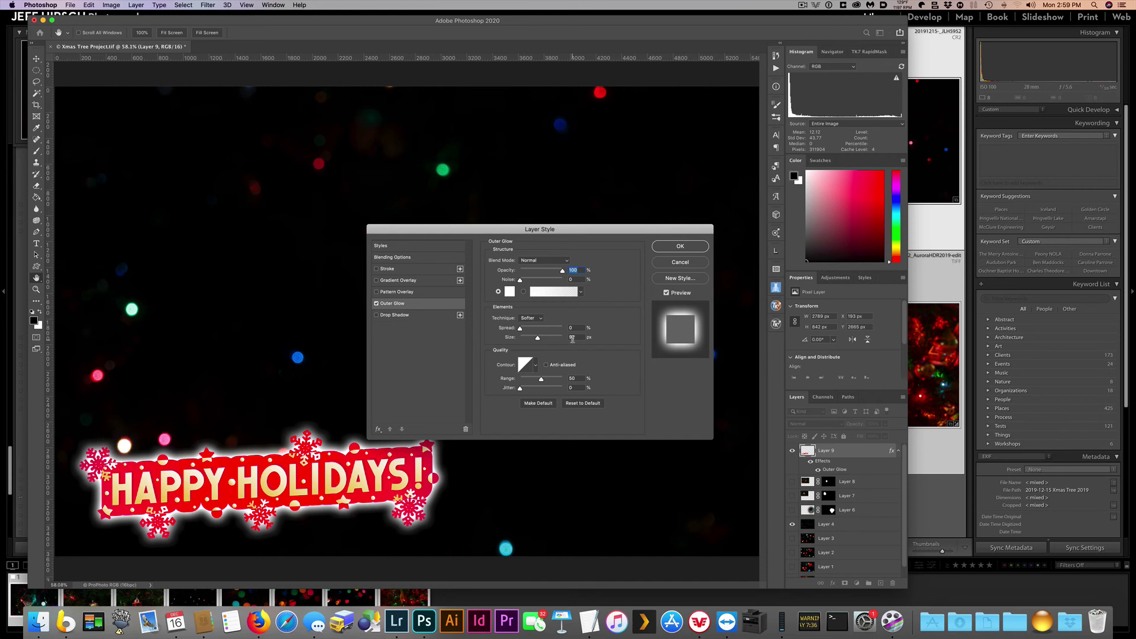
left_click(680, 247)
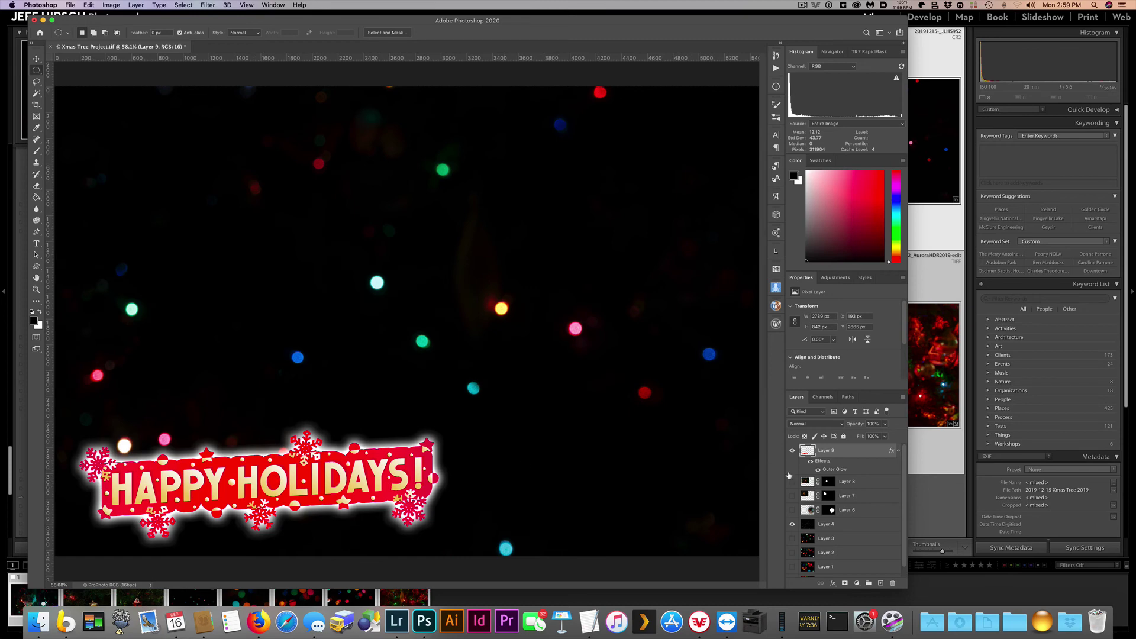
- Show all hidden layers beneath the banner, compare it with the Outer Glow off and on, and collapse Layer 9's effects
left_click_drag(792, 483, 791, 581)
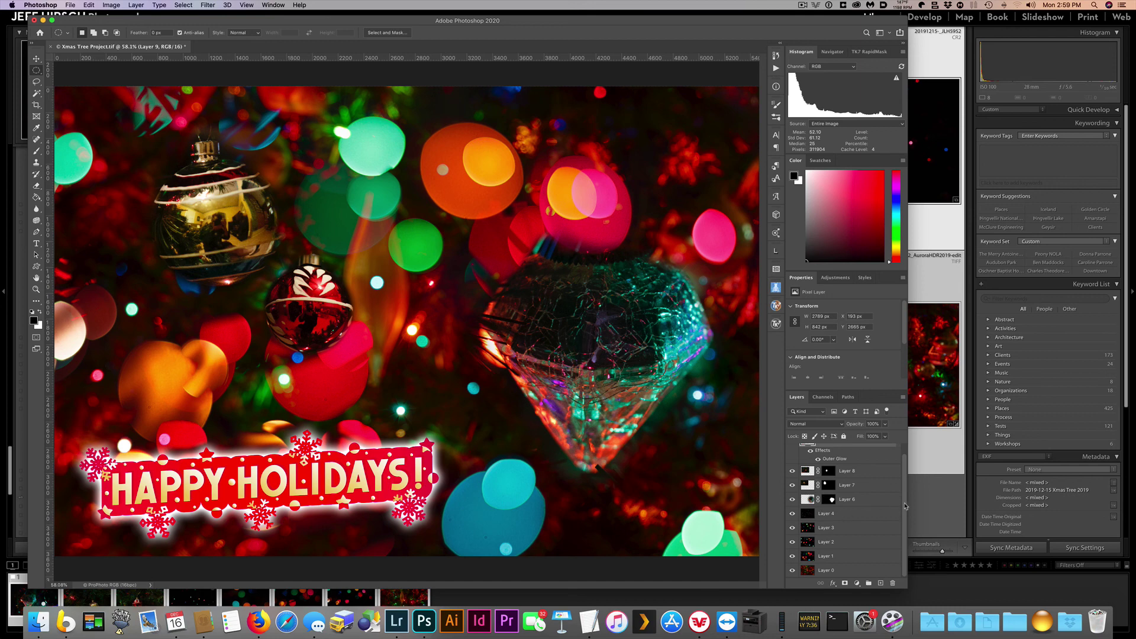
scroll(901, 503, "up", 2)
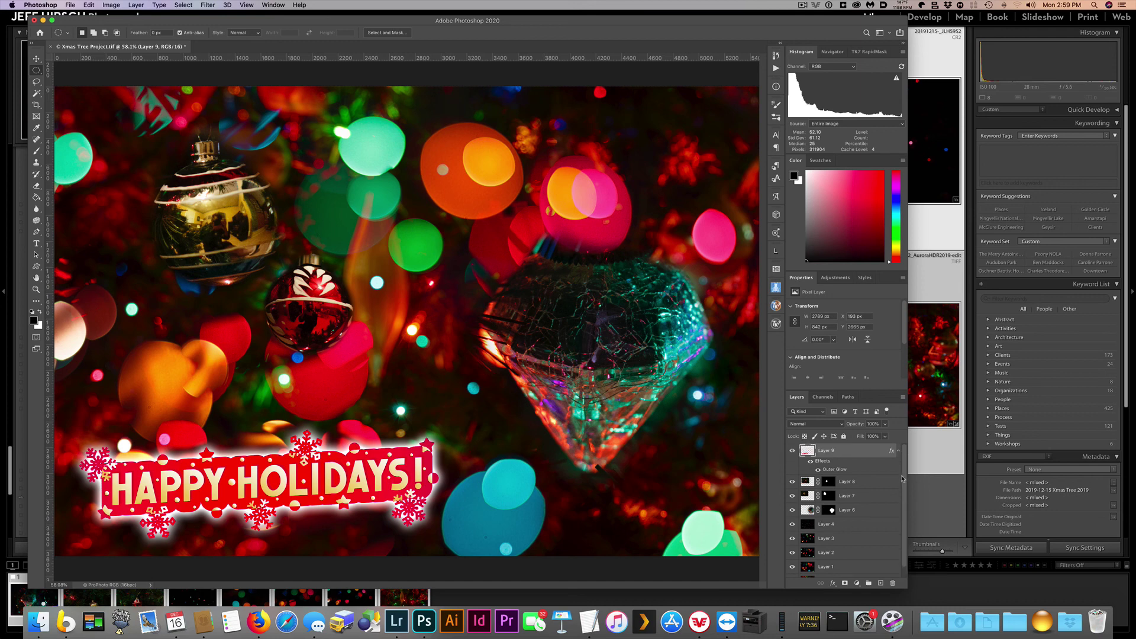
left_click(818, 470)
left_click(818, 471)
left_click(898, 450)
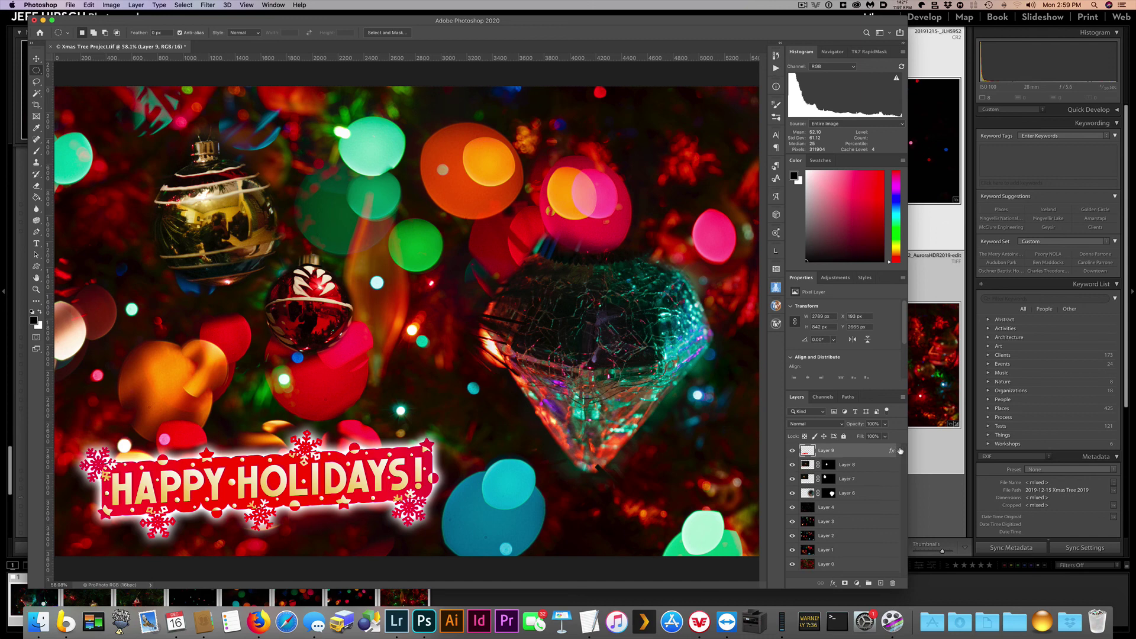
- Switch to Lightroom to view the eight source photos in the grid, and switch back to Photoshop
left_click(936, 501)
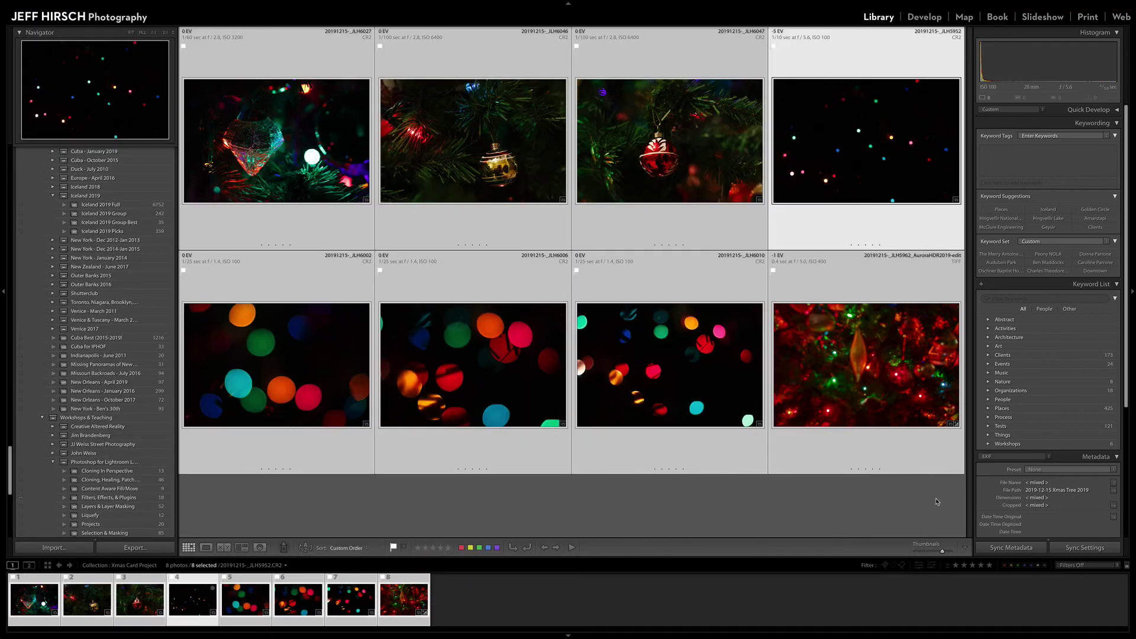
key("super+Tab")
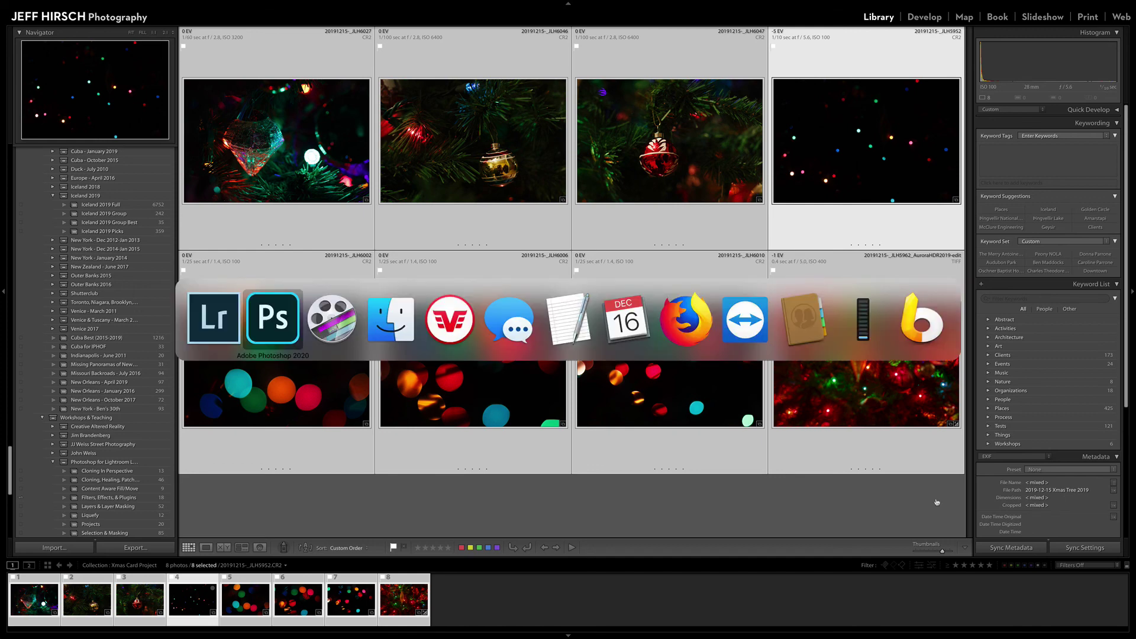